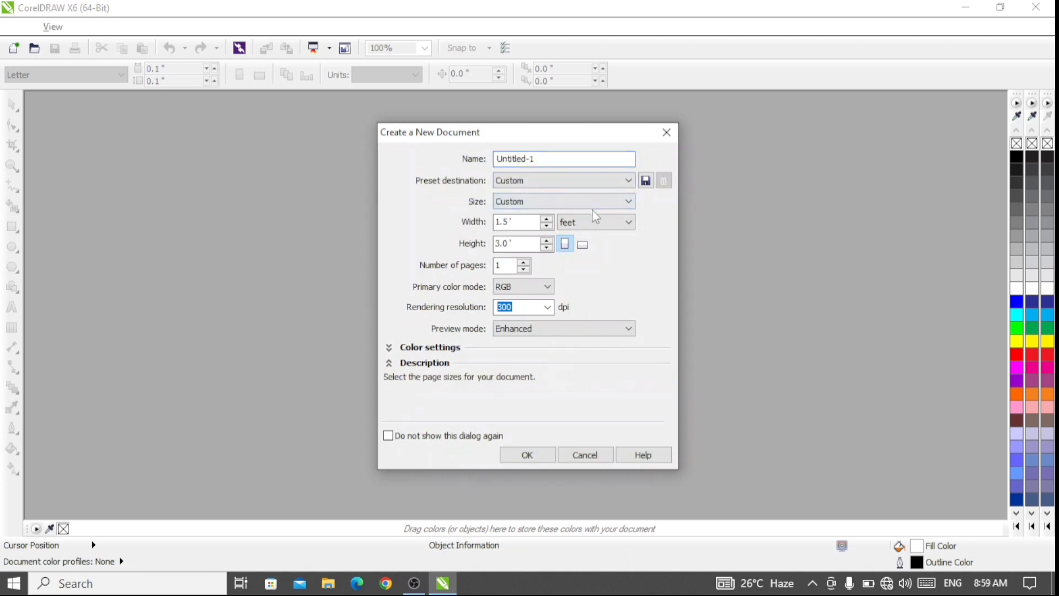
# Set the new document's size to Business Card in inches with portrait orientation.
pyautogui.click(625, 202)
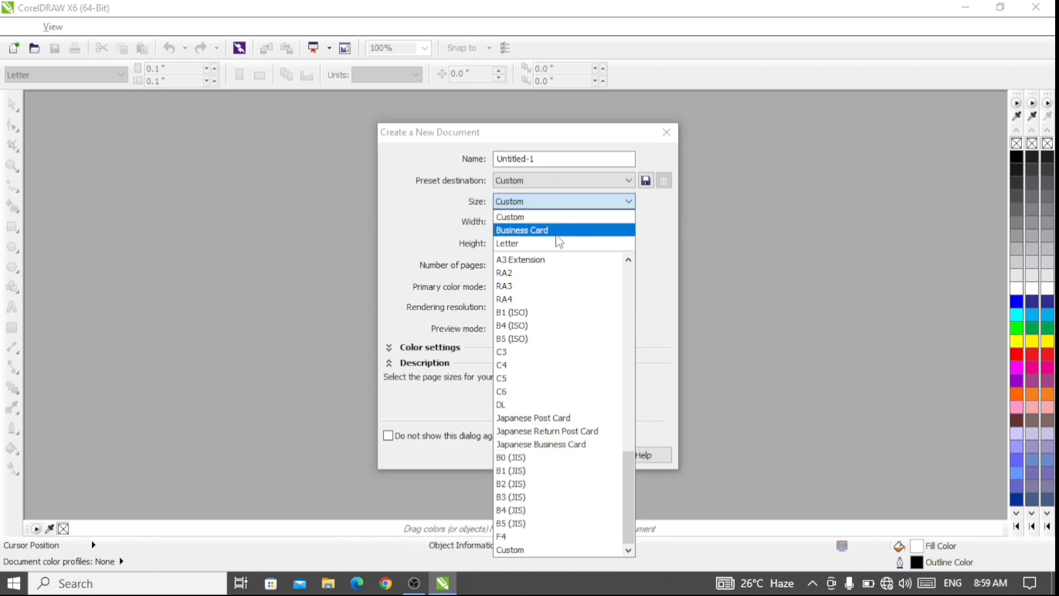
pyautogui.click(557, 235)
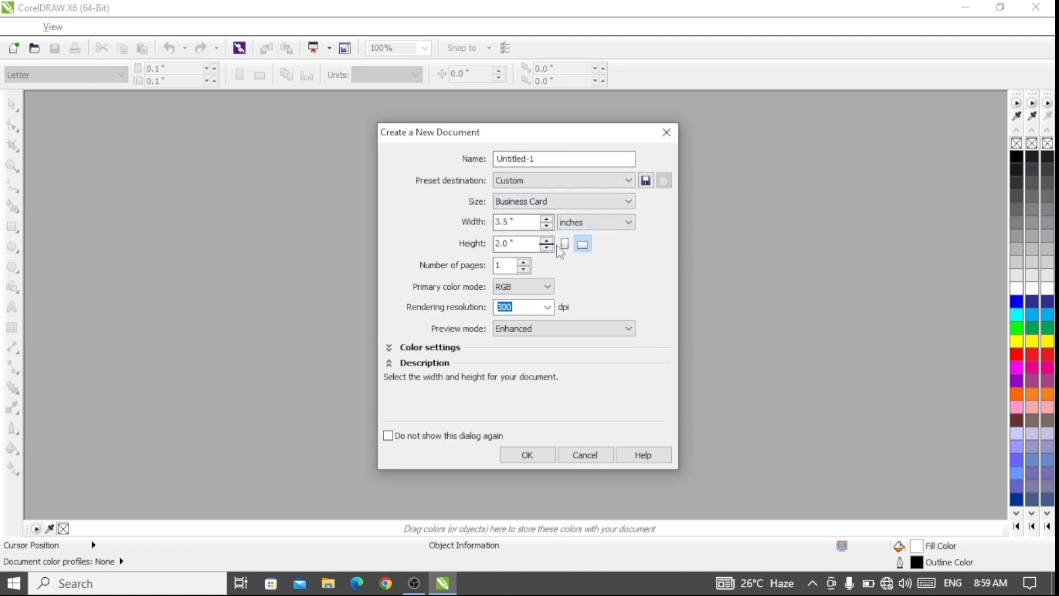
pyautogui.click(627, 222)
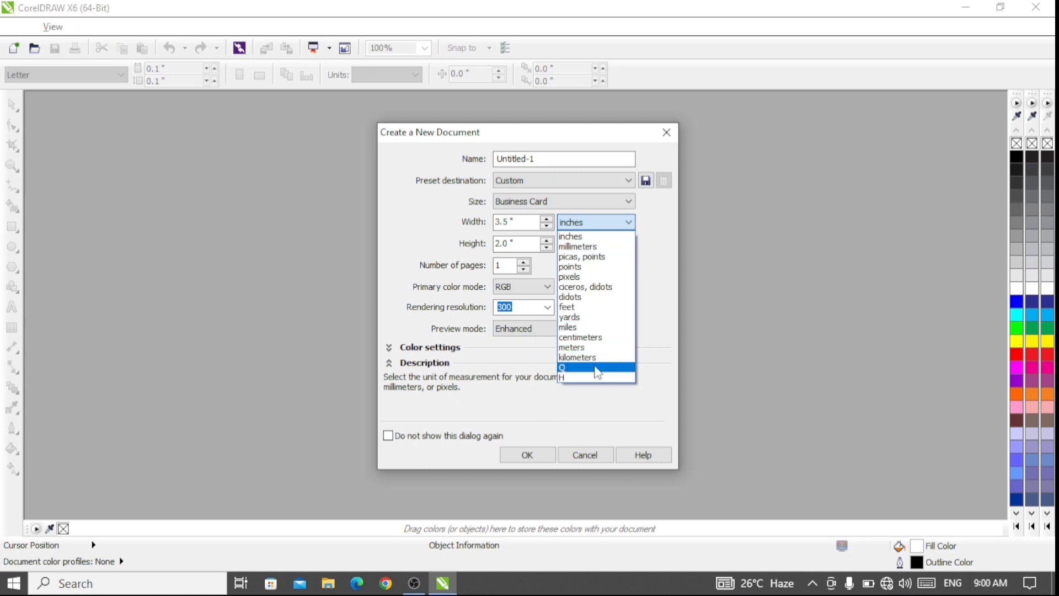
pyautogui.click(613, 223)
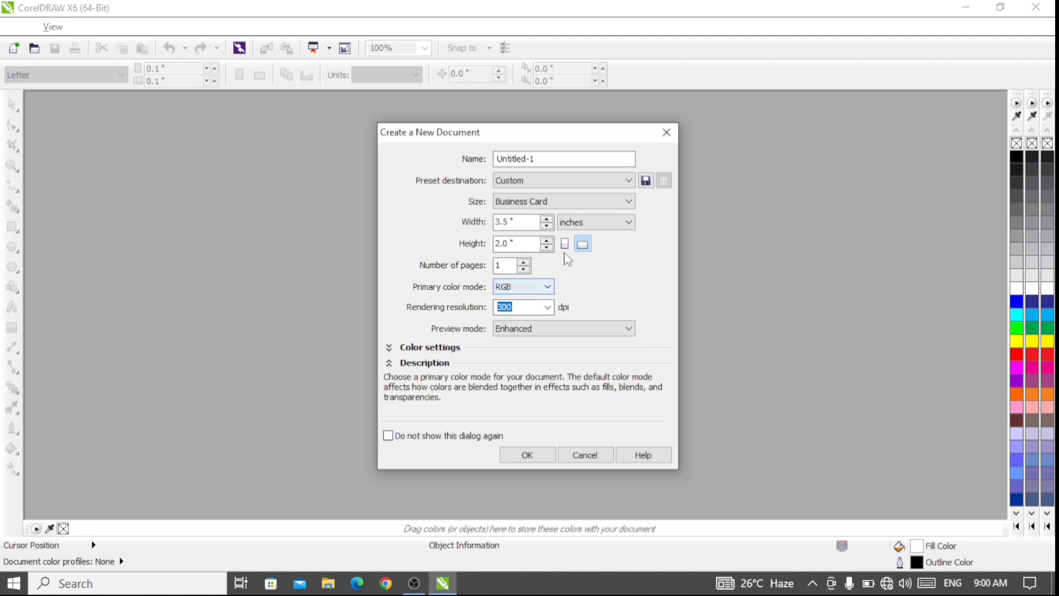
pyautogui.click(564, 245)
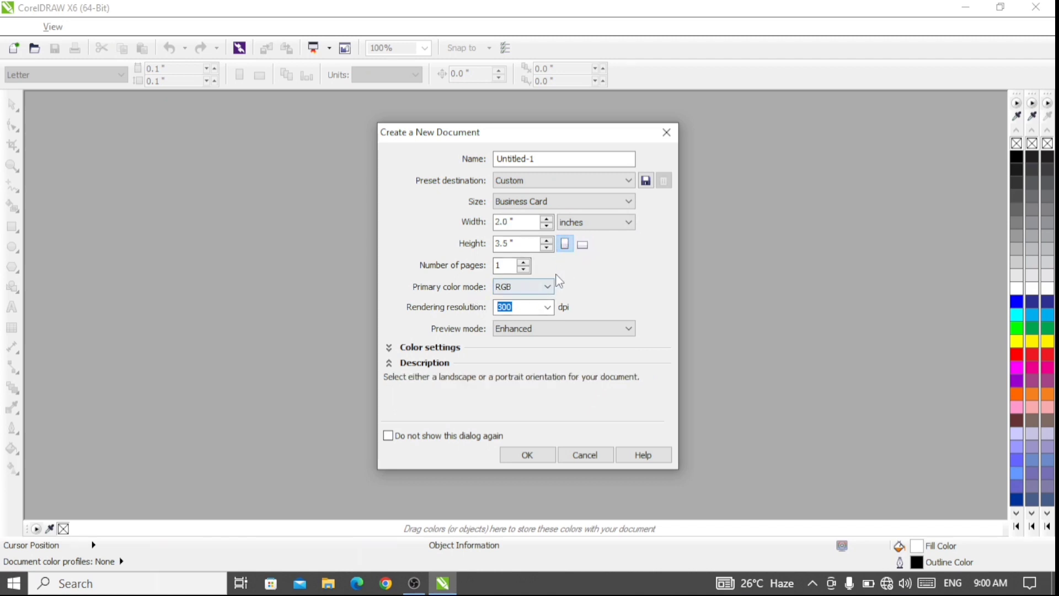
# Create the document with RGB primary color mode, 300 dpi rendering resolution and Enhanced preview mode.
pyautogui.click(550, 287)
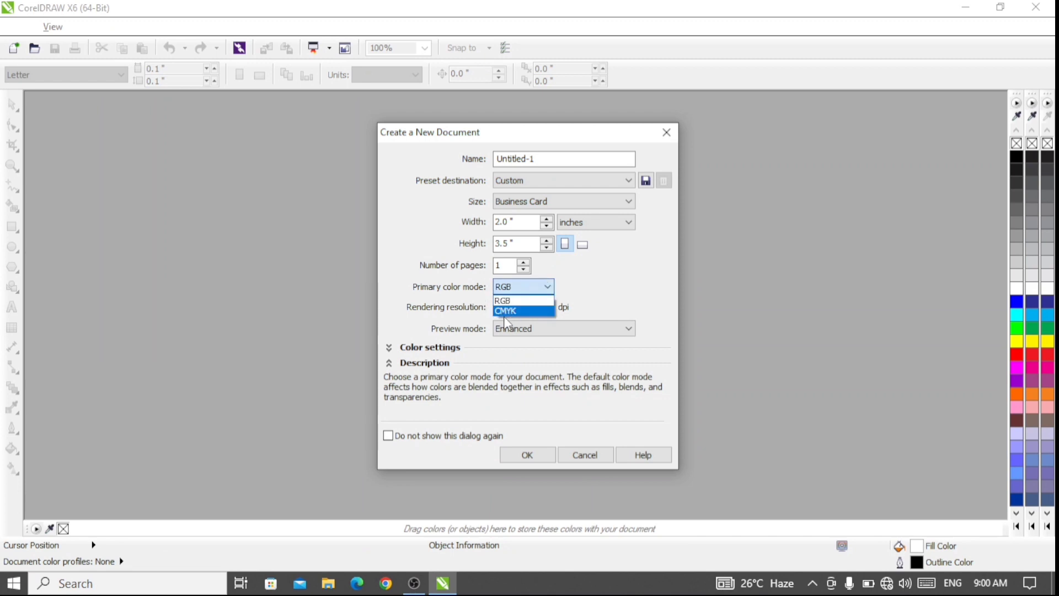
pyautogui.click(603, 302)
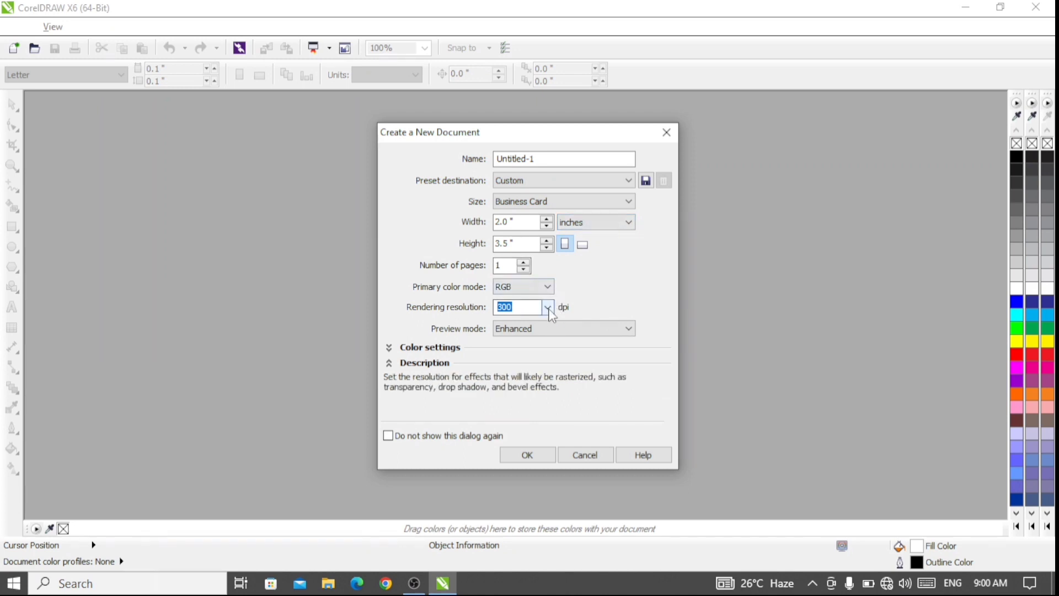
pyautogui.click(548, 307)
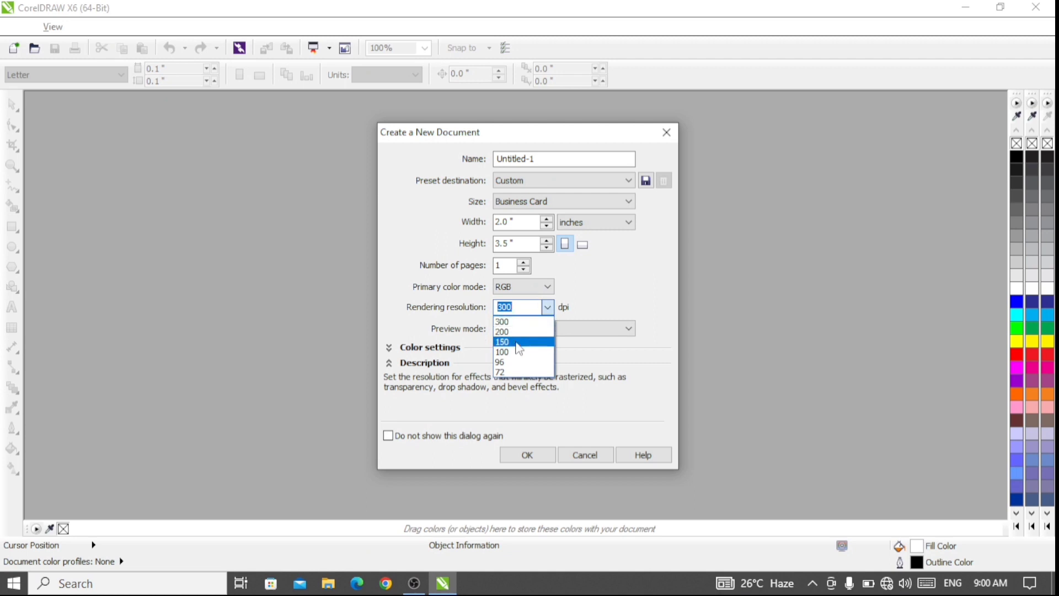
pyautogui.click(551, 308)
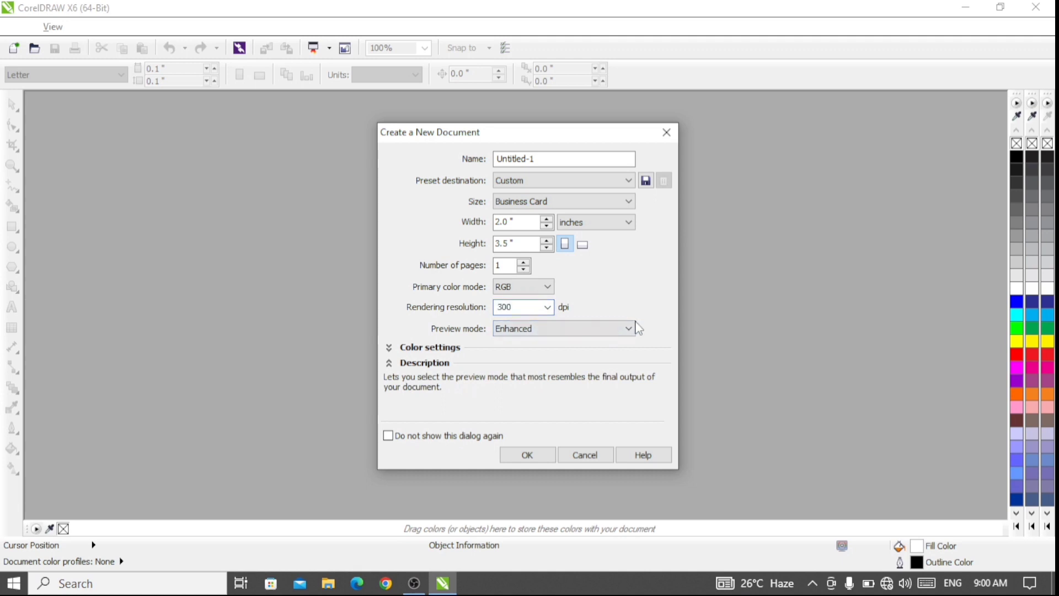
pyautogui.click(629, 328)
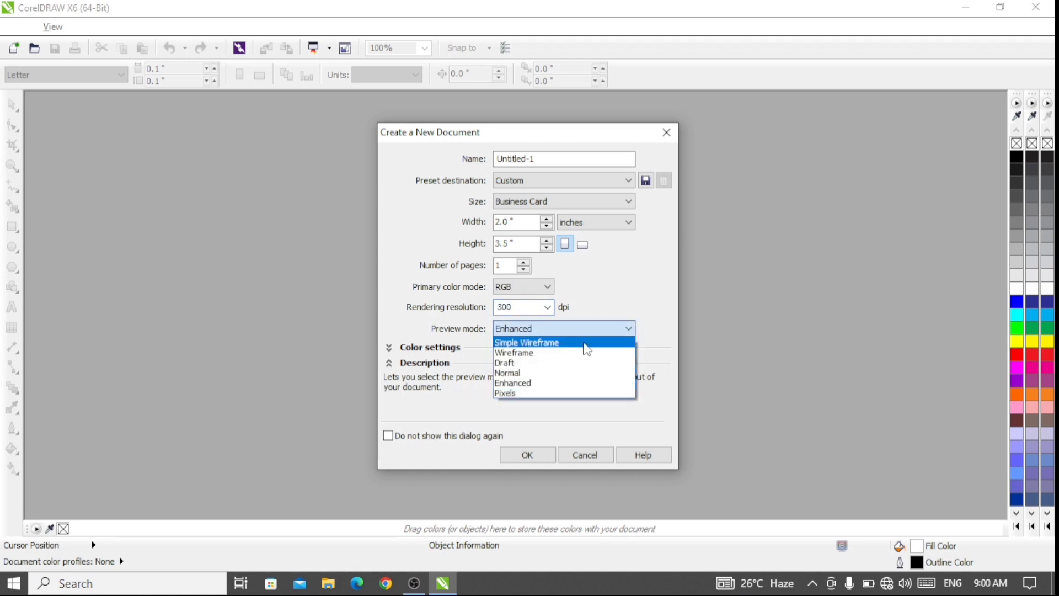
pyautogui.click(513, 383)
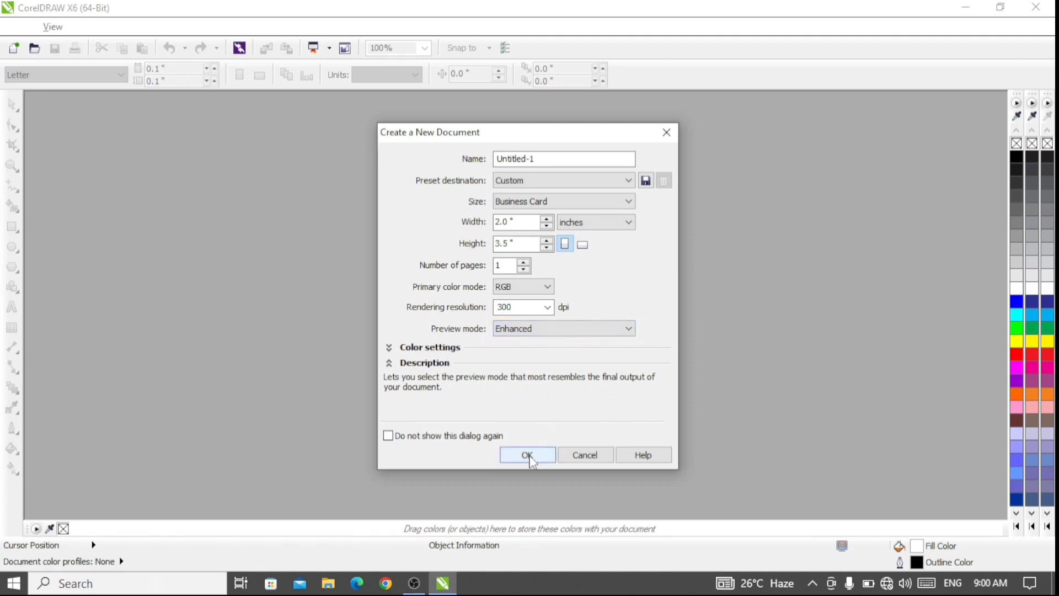
pyautogui.click(527, 455)
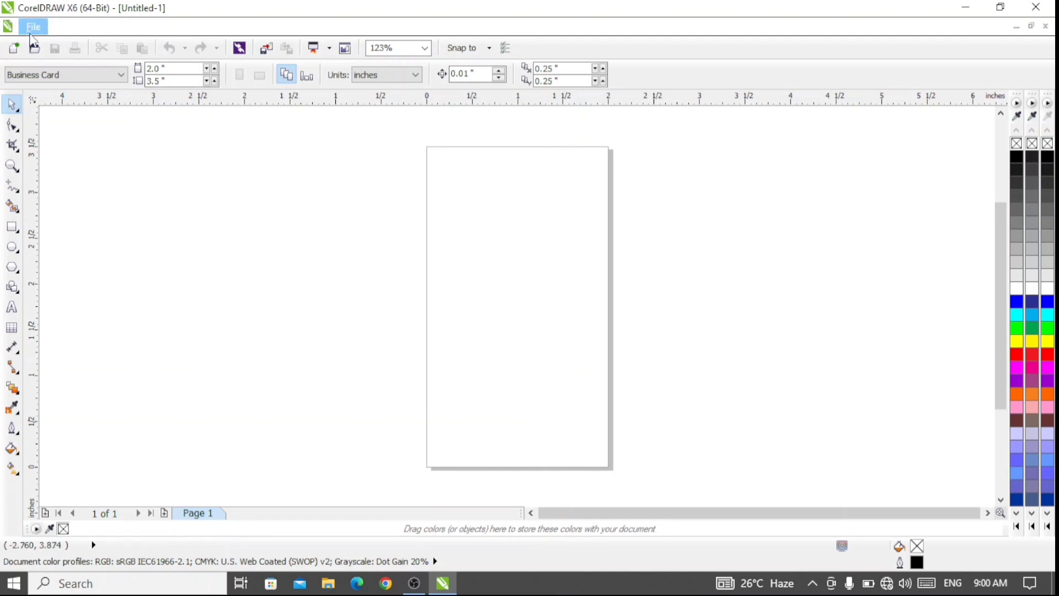
pyautogui.click(32, 27)
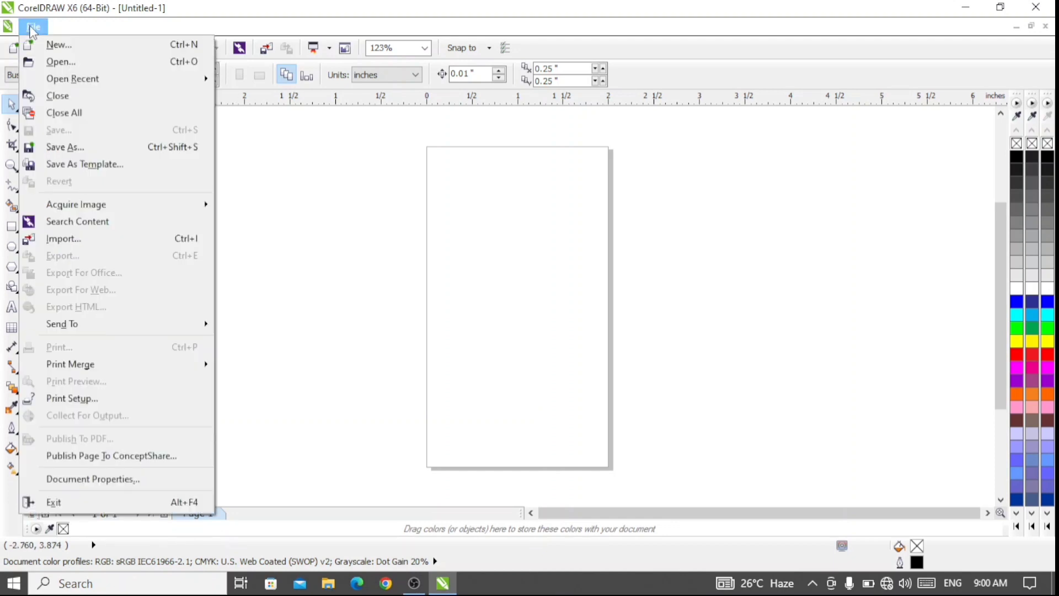
pyautogui.moveTo(63, 27)
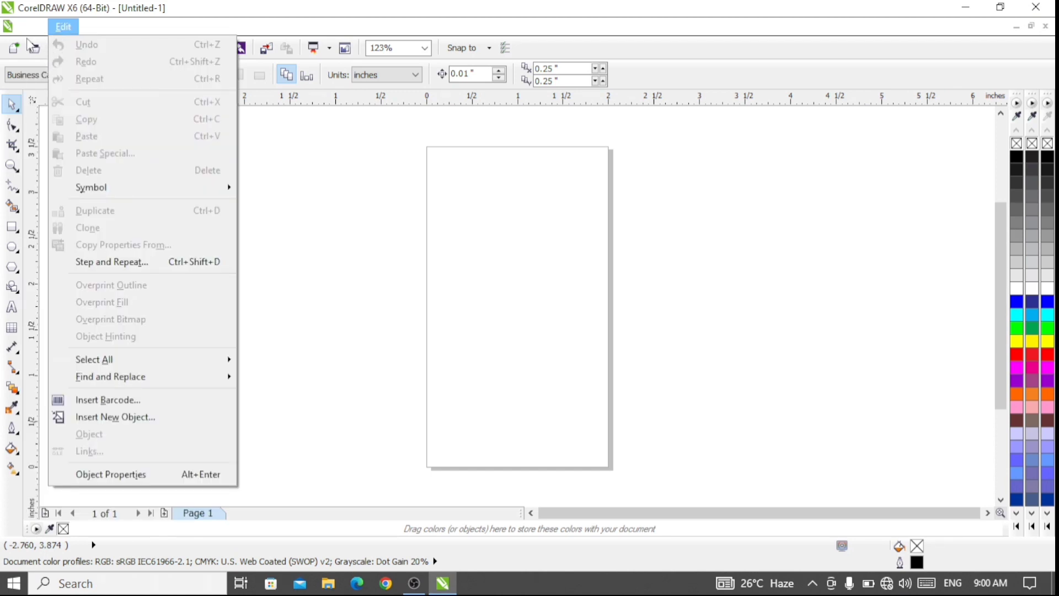
pyautogui.moveTo(23, 33)
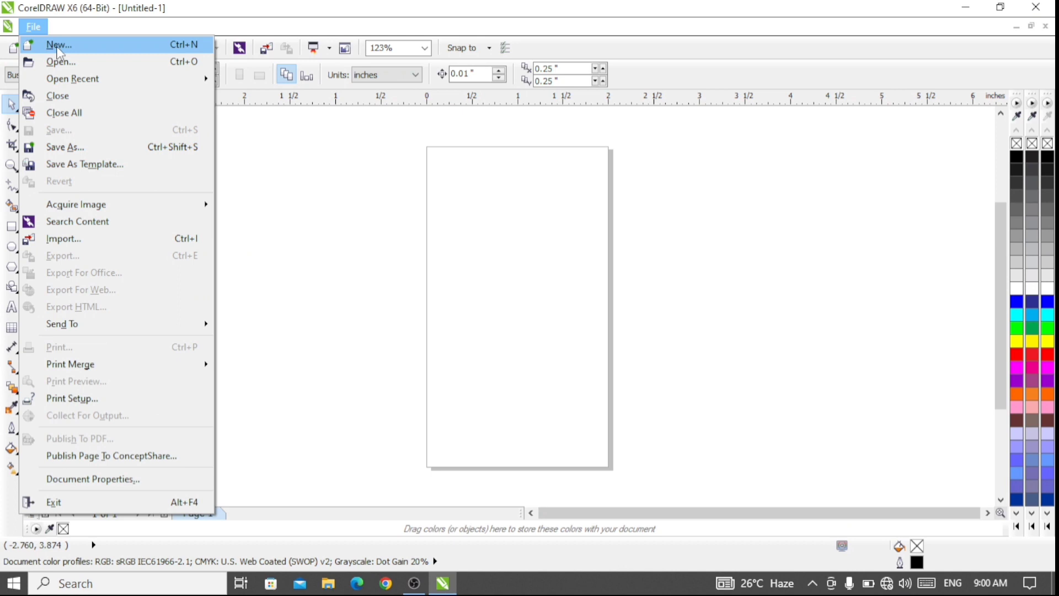
pyautogui.click(85, 64)
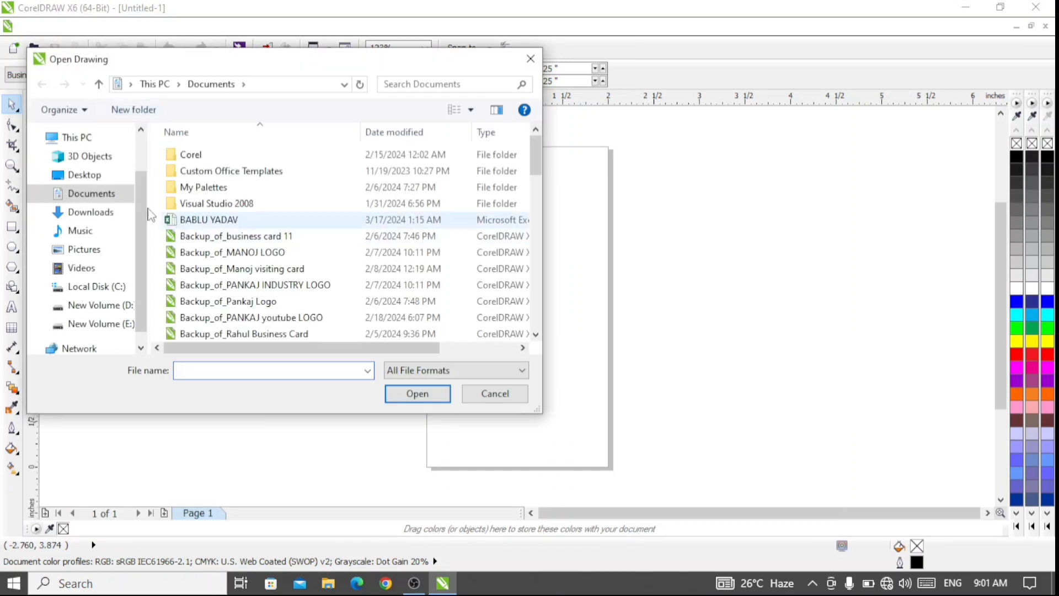
pyautogui.click(535, 63)
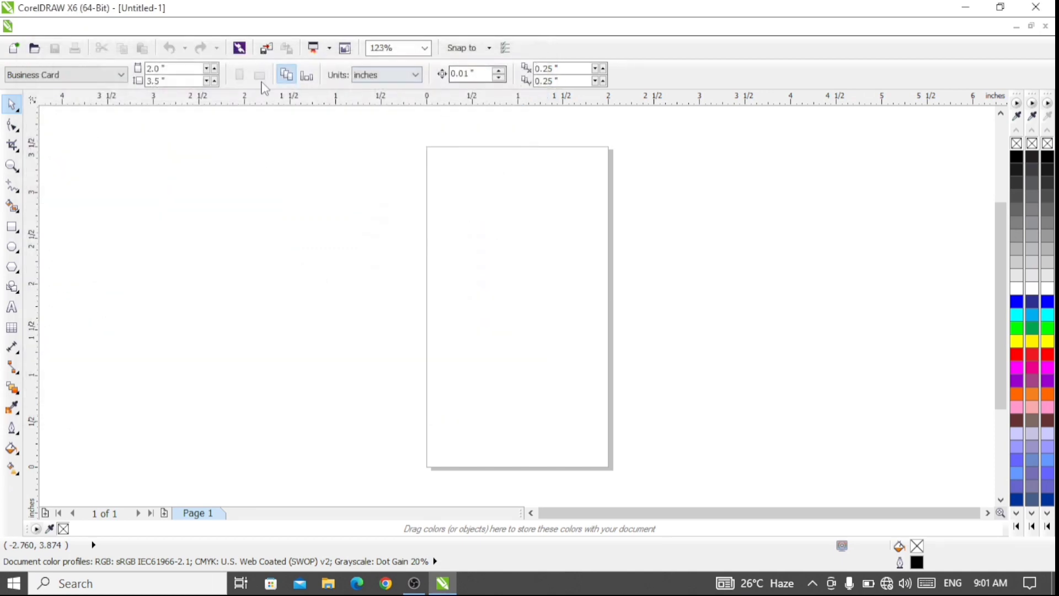
# Close the current document and create a new portrait Business Card document with the same settings.
pyautogui.click(33, 26)
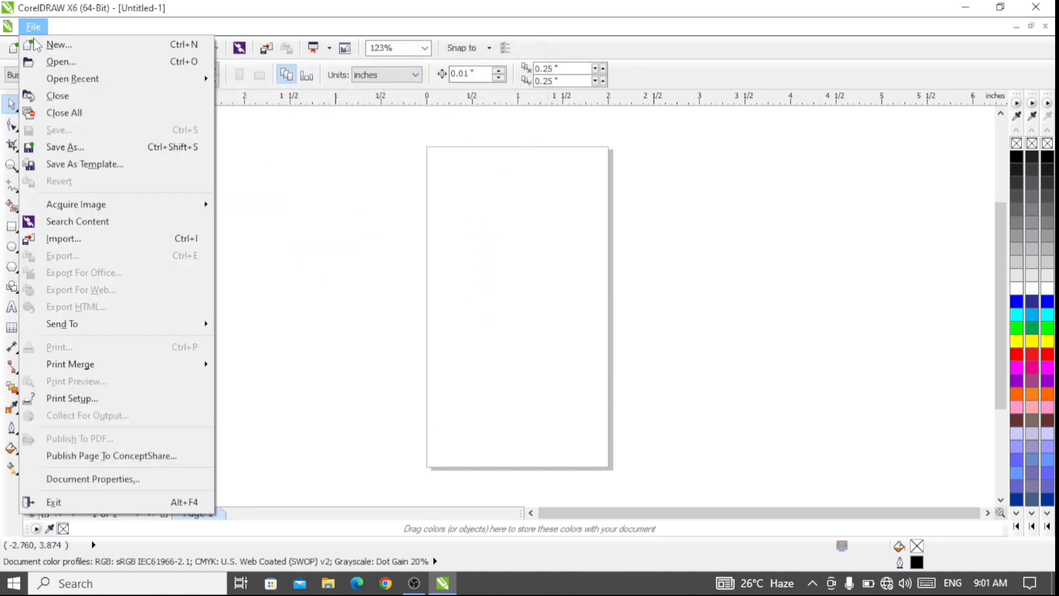
pyautogui.moveTo(81, 83)
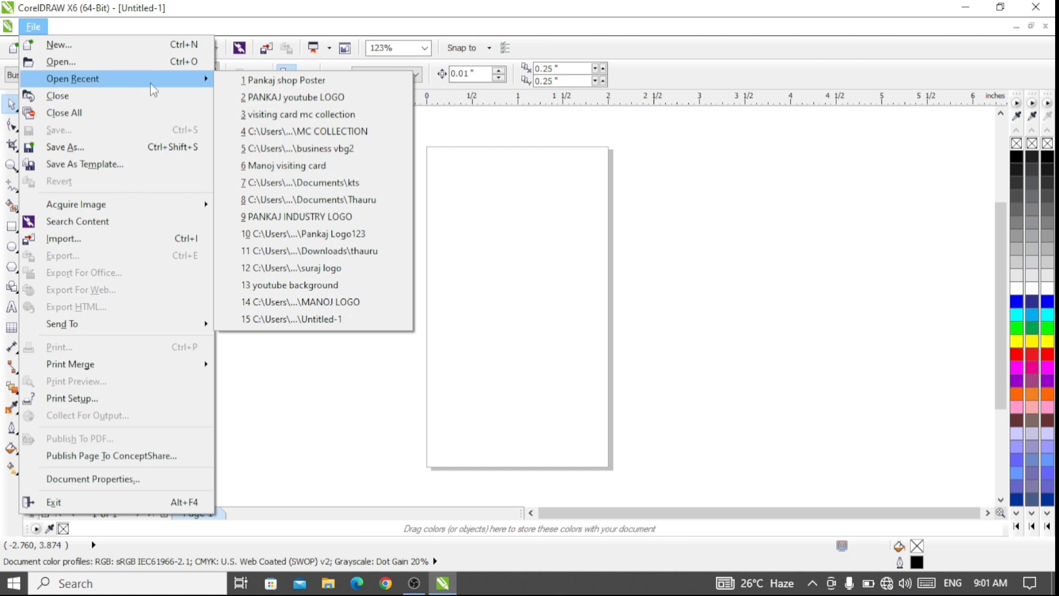
pyautogui.click(81, 96)
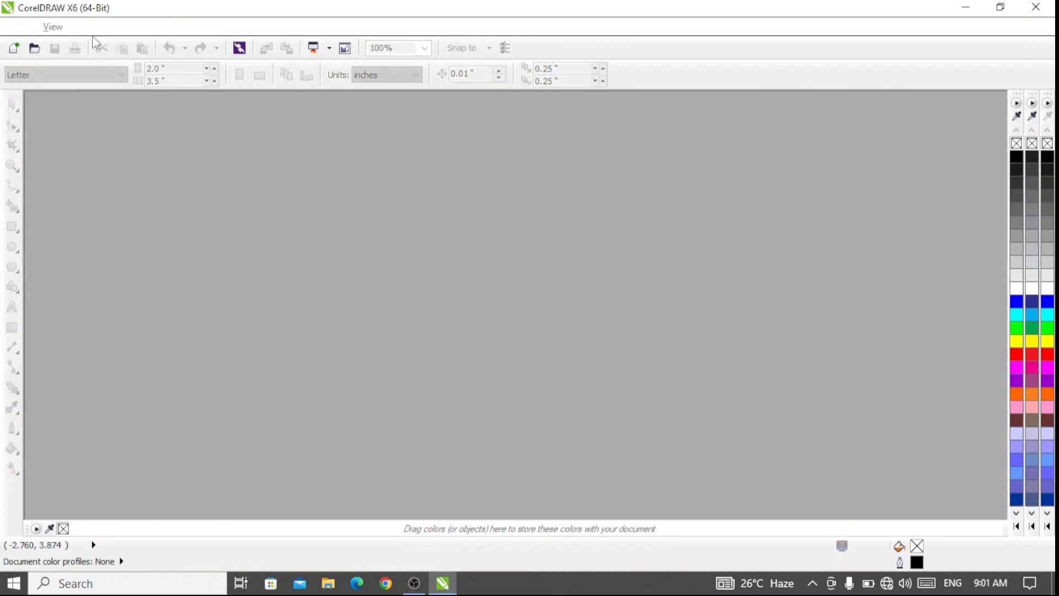
pyautogui.click(22, 29)
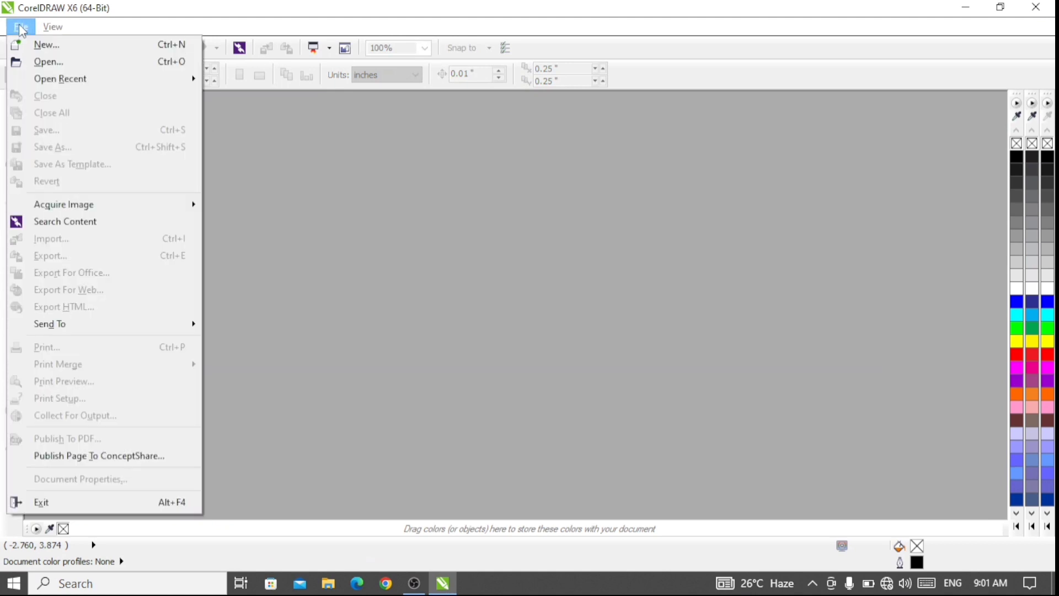
pyautogui.click(40, 45)
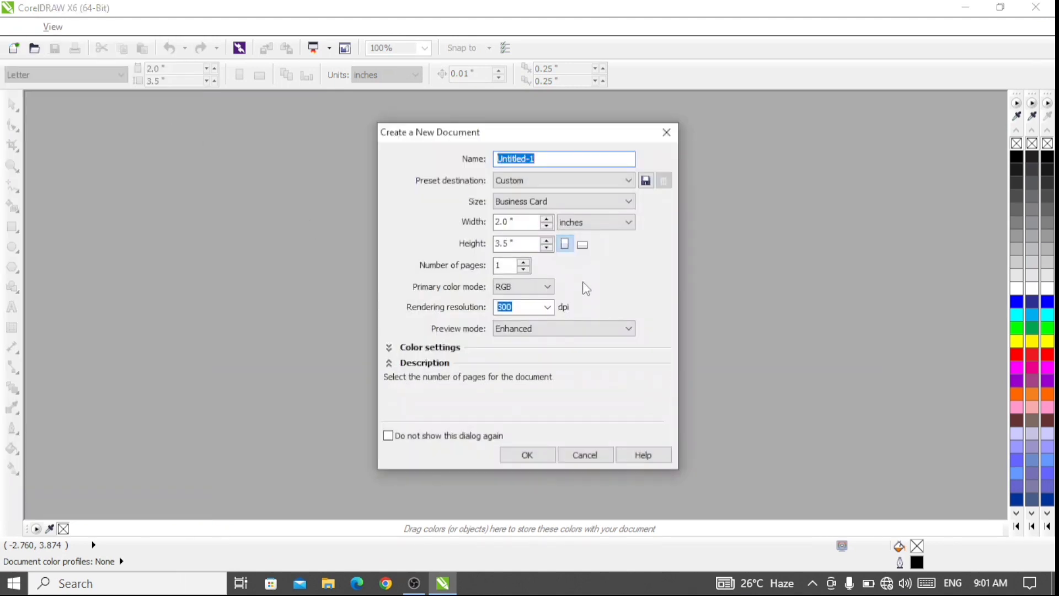
pyautogui.click(524, 462)
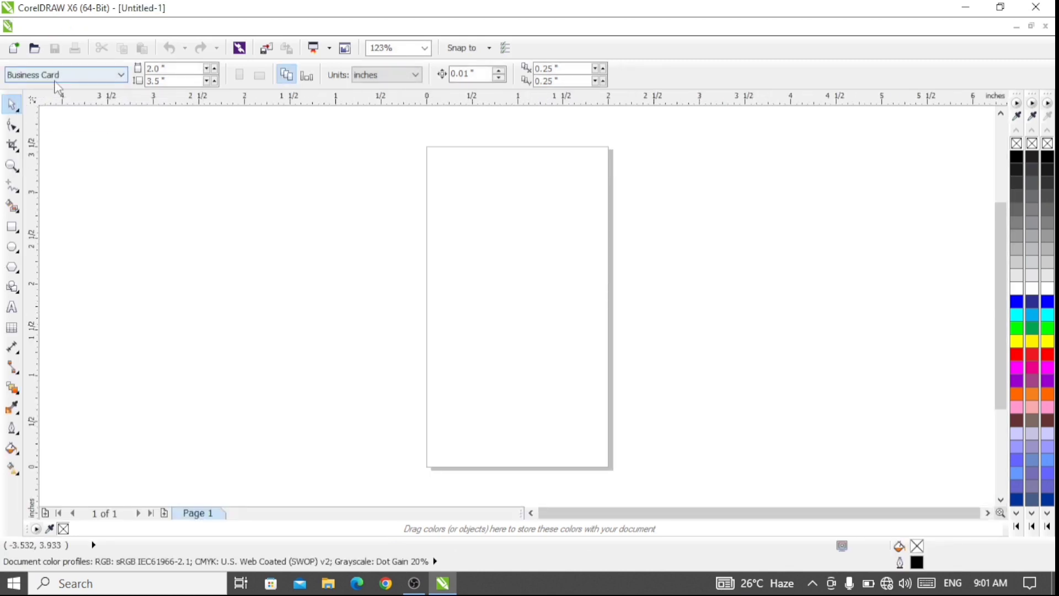
# Examine the page size presets and the File commands available for the open document.
pyautogui.click(75, 76)
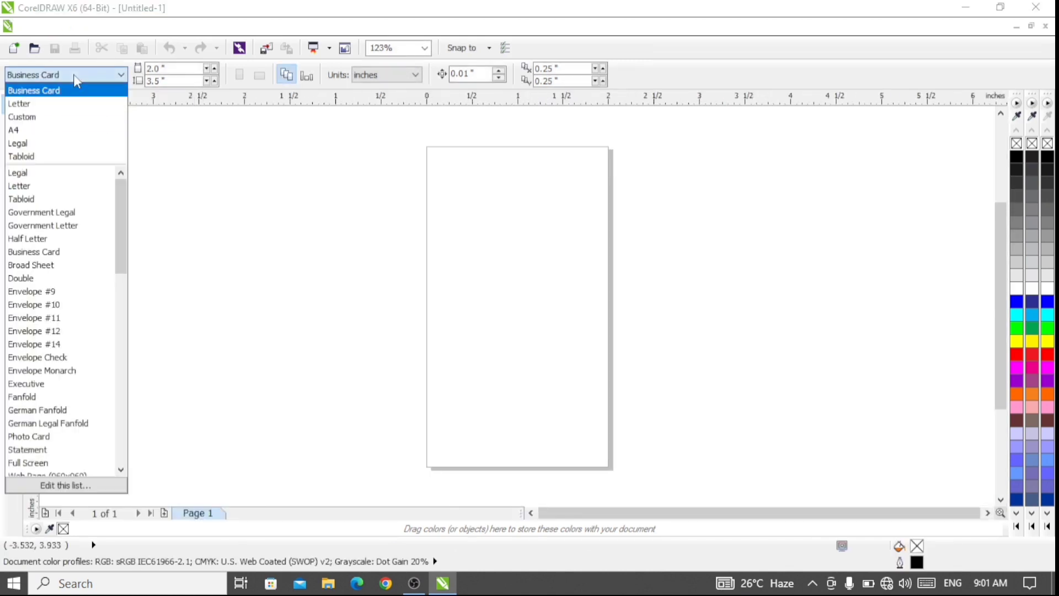
pyautogui.click(74, 77)
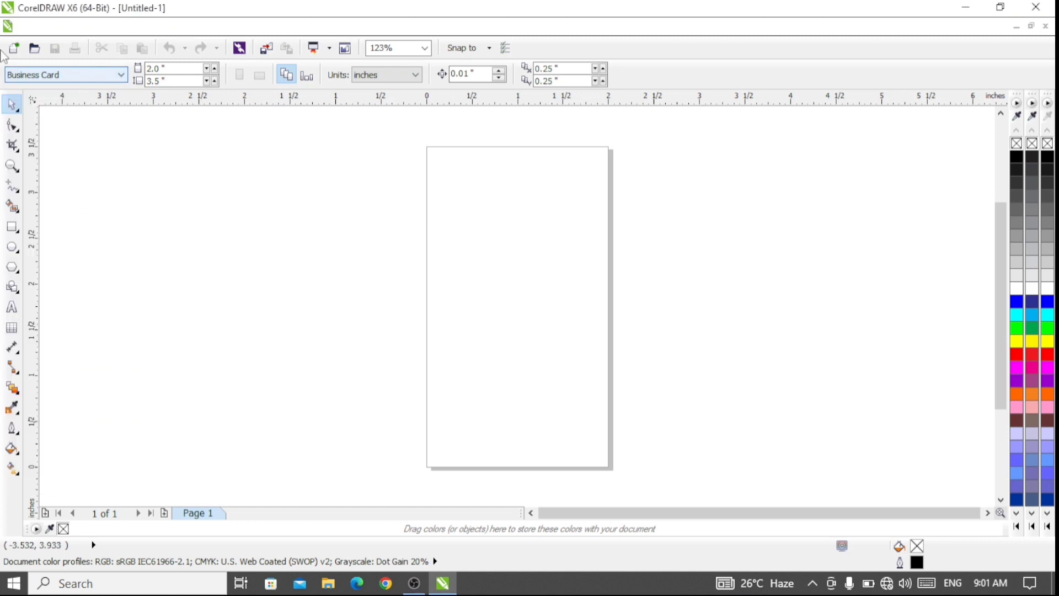
pyautogui.click(23, 31)
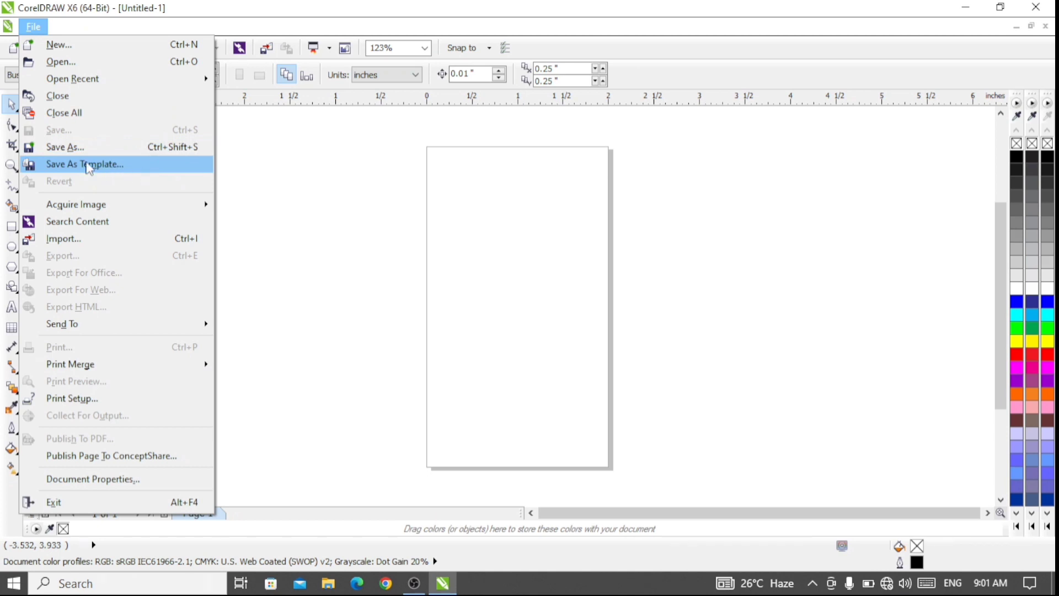
pyautogui.moveTo(156, 206)
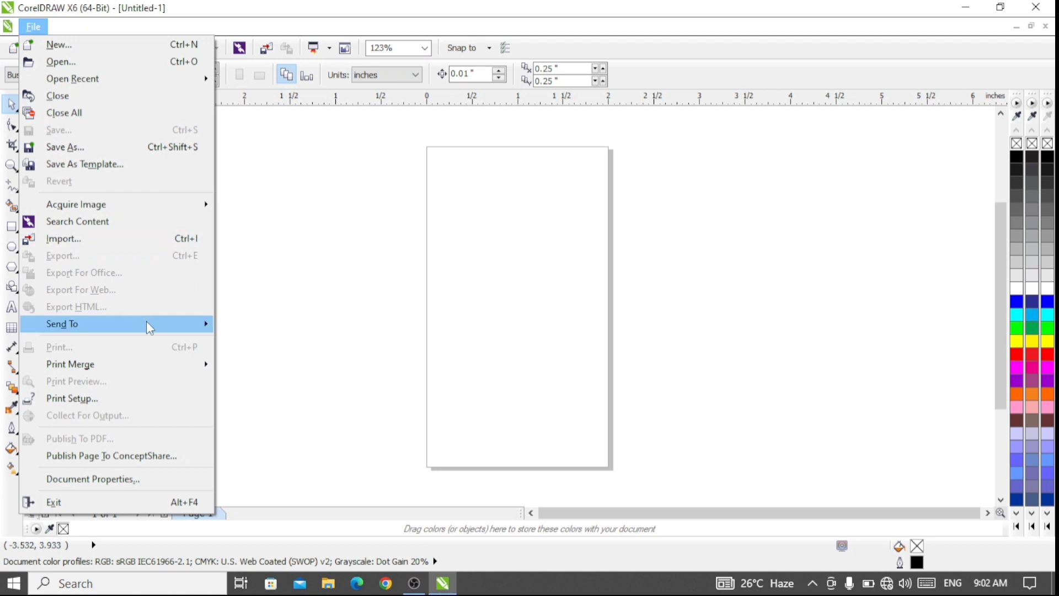
pyautogui.moveTo(151, 372)
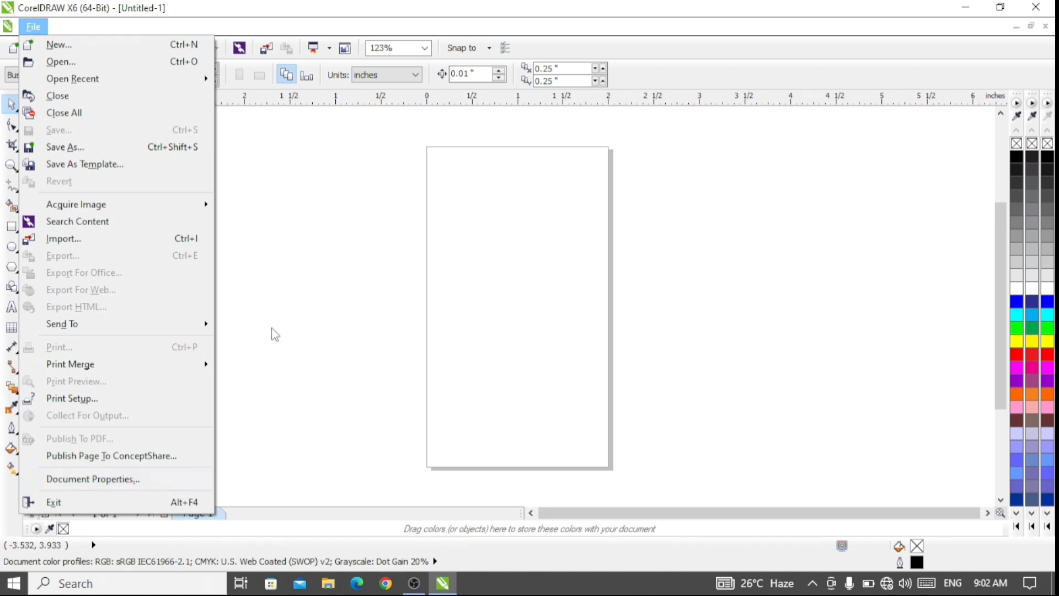
pyautogui.click(315, 263)
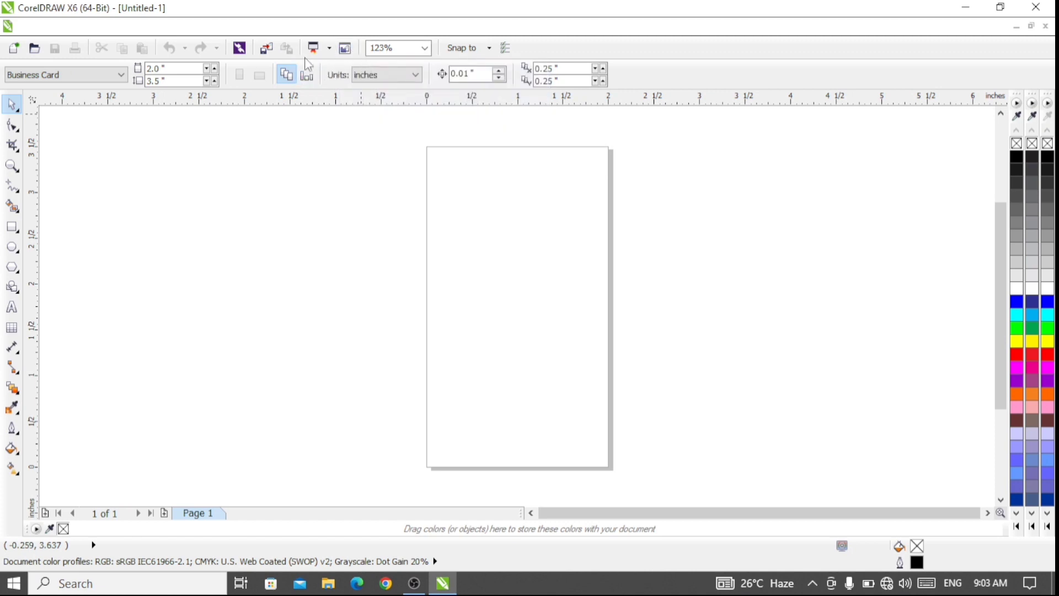
# Examine the variants of the Pick tool, keeping Pick active, and the available drawing units.
pyautogui.click(20, 110)
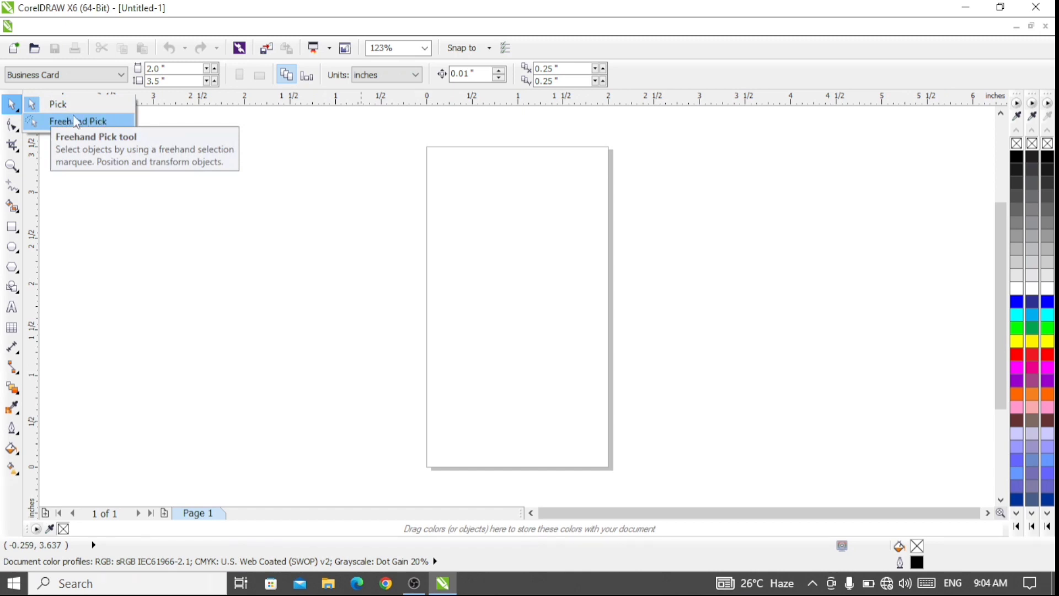
pyautogui.click(46, 105)
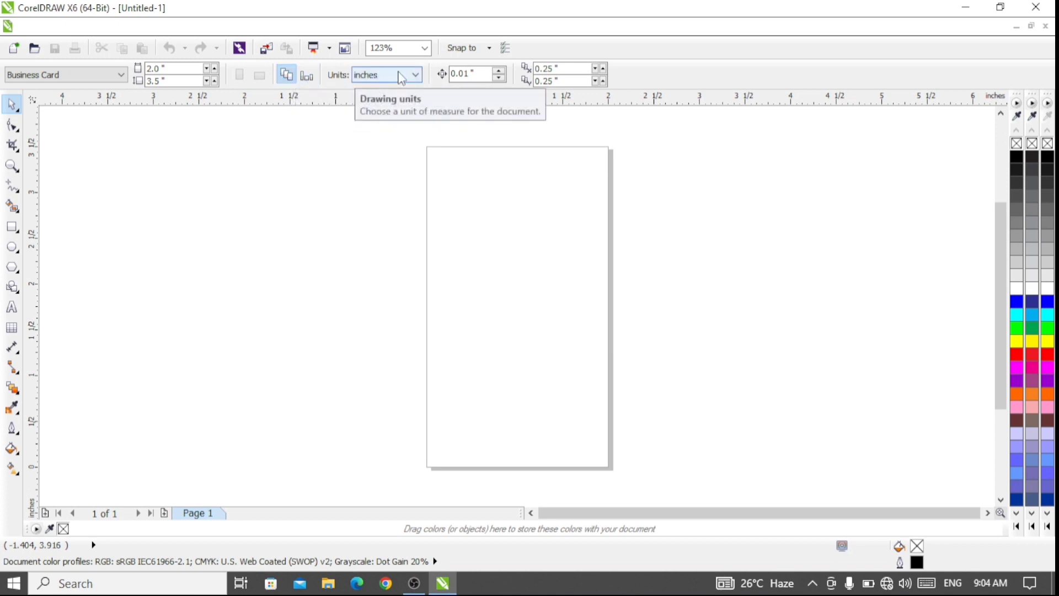
pyautogui.click(417, 77)
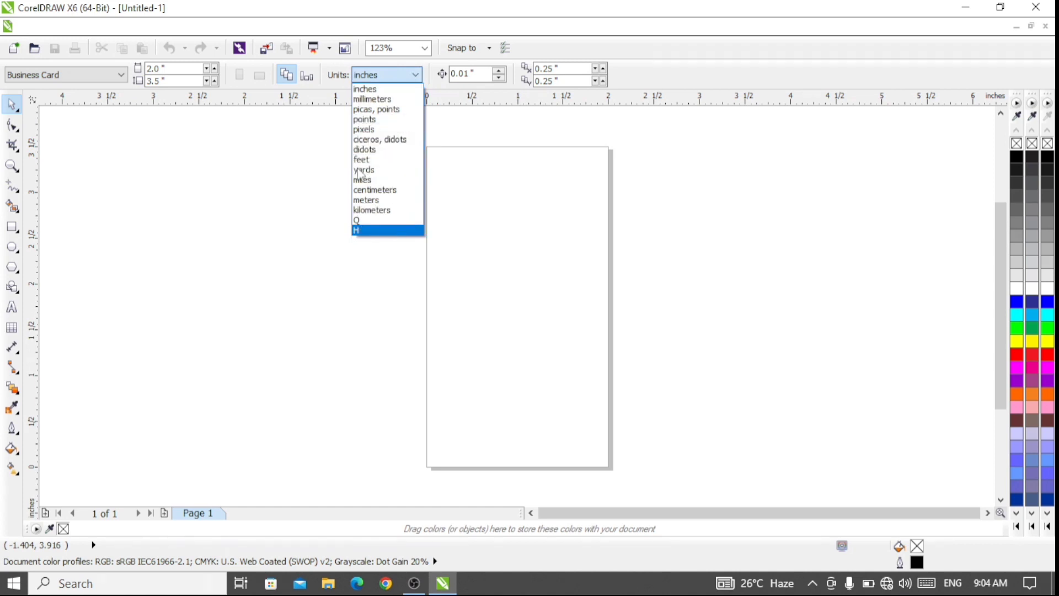
pyautogui.click(491, 120)
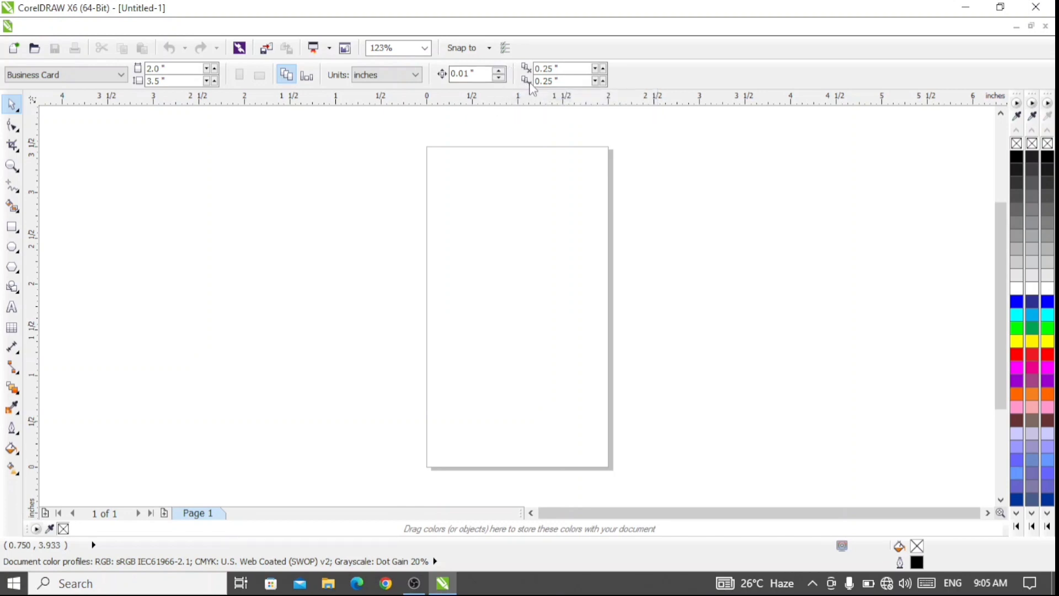
# Examine the variants of the Shape, Crop and Smart Fill tools.
pyautogui.click(20, 130)
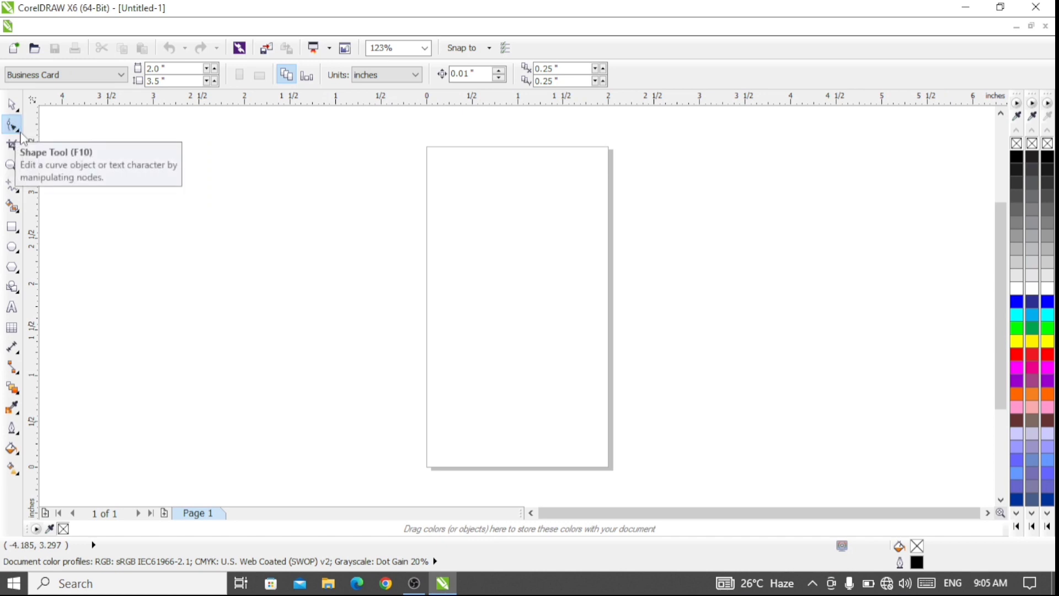
pyautogui.click(17, 134)
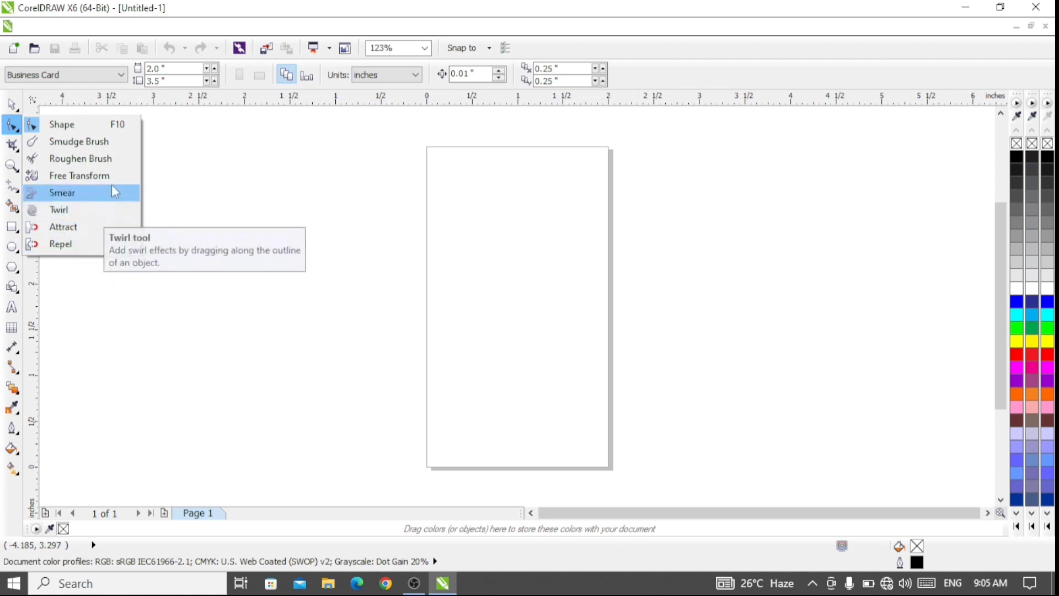
pyautogui.click(274, 236)
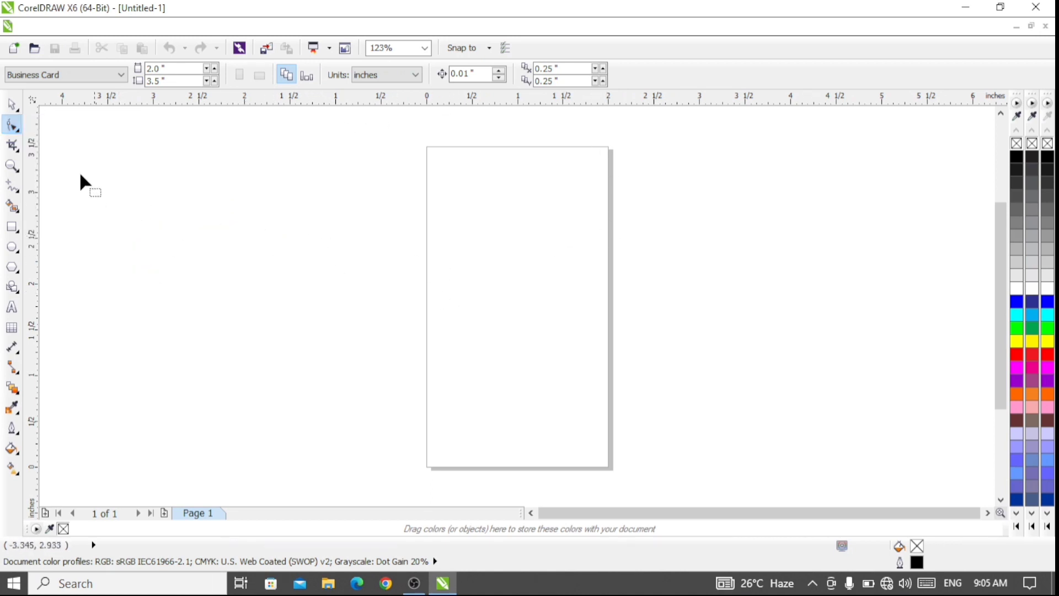
pyautogui.click(20, 158)
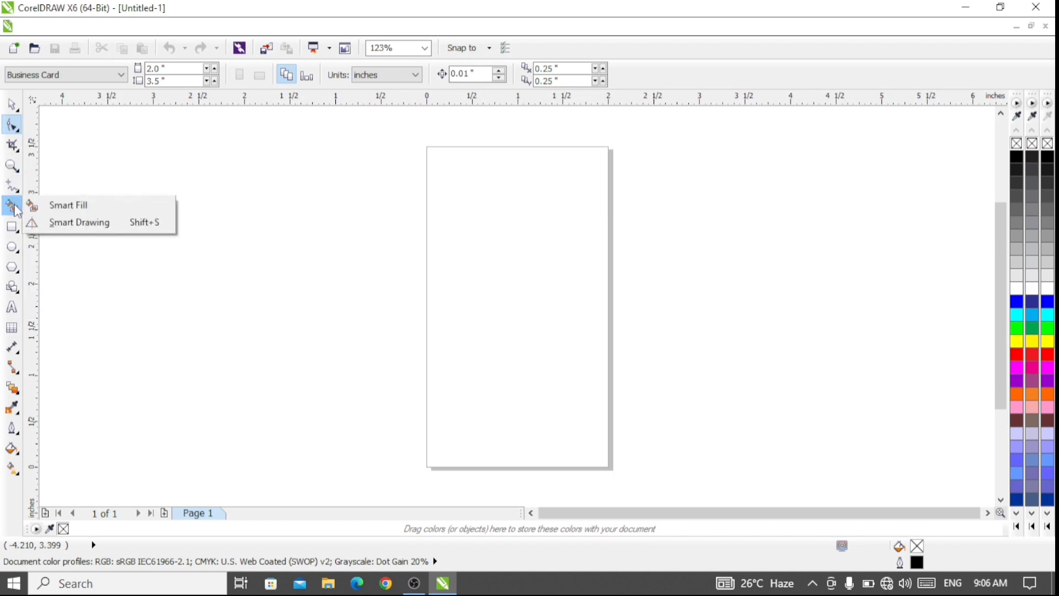
pyautogui.moveTo(16, 198)
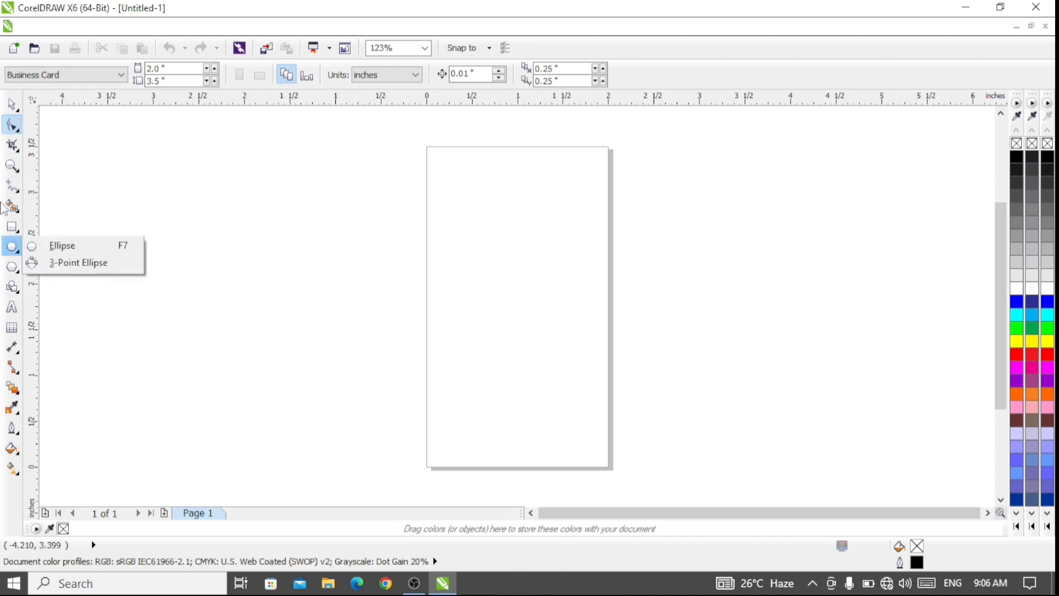
pyautogui.click(17, 211)
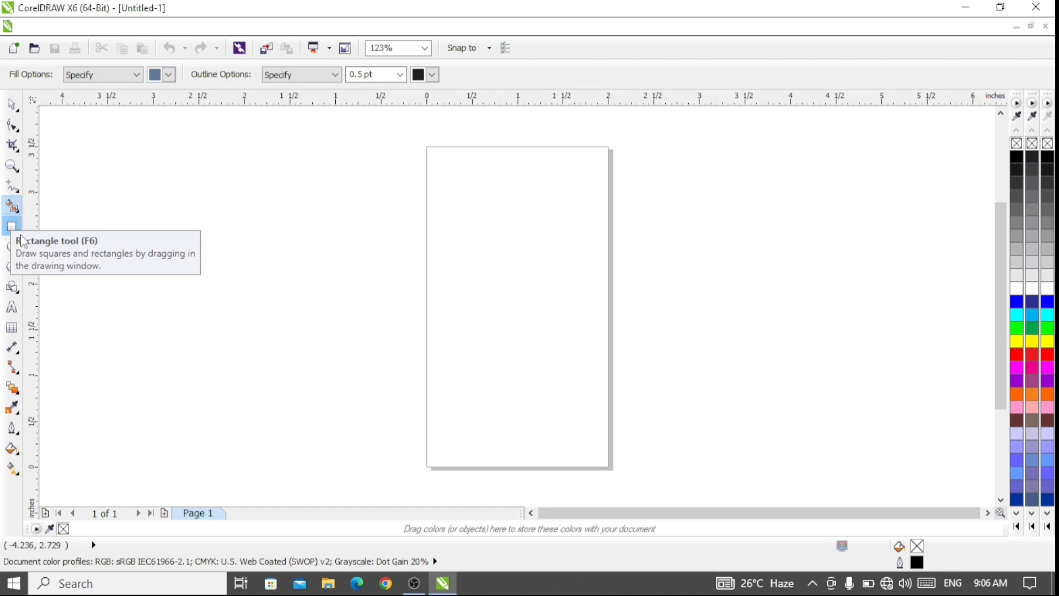
# Examine the variants of the Rectangle and Ellipse tools and activate the Polygon tool to view its options.
pyautogui.click(13, 225)
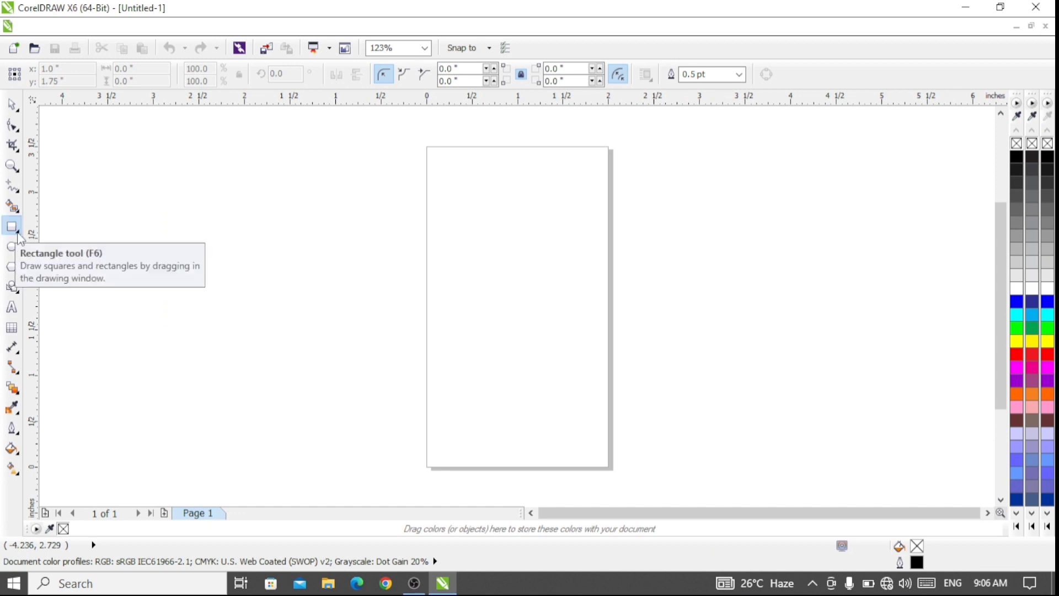
pyautogui.click(21, 234)
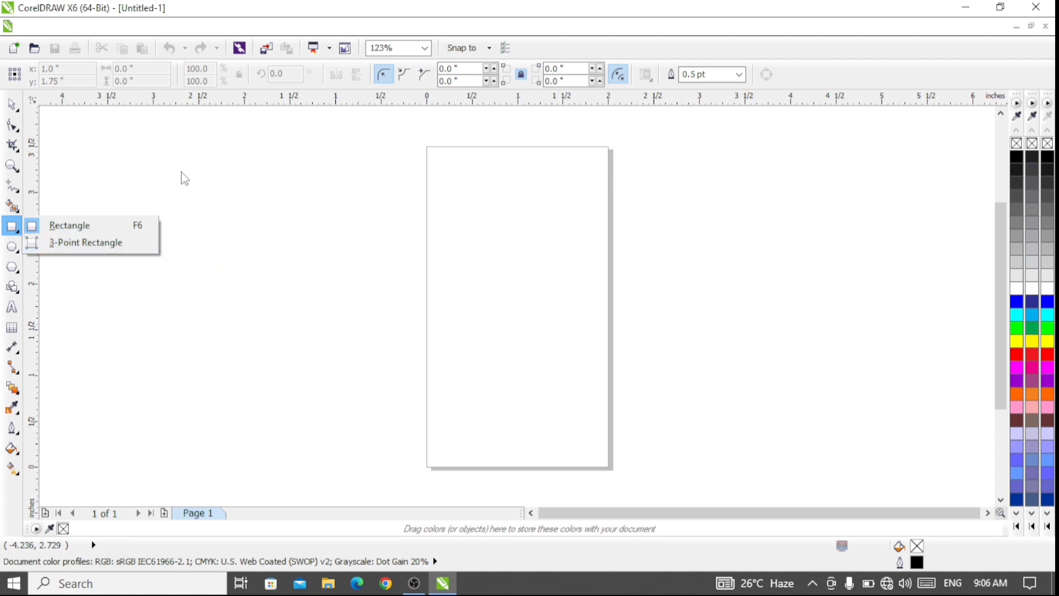
pyautogui.click(17, 252)
pyautogui.click(17, 253)
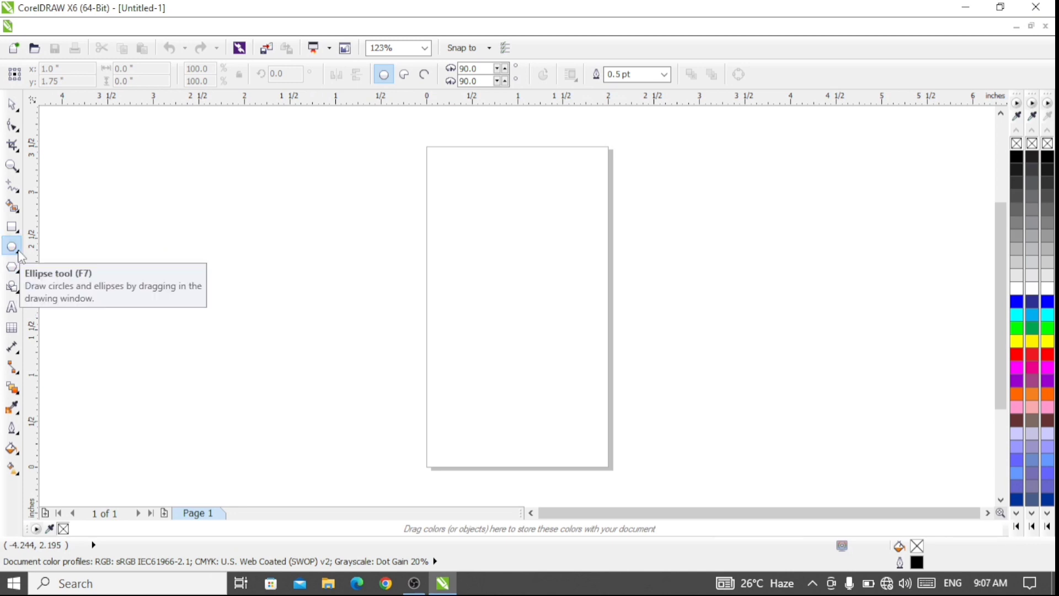
pyautogui.click(15, 255)
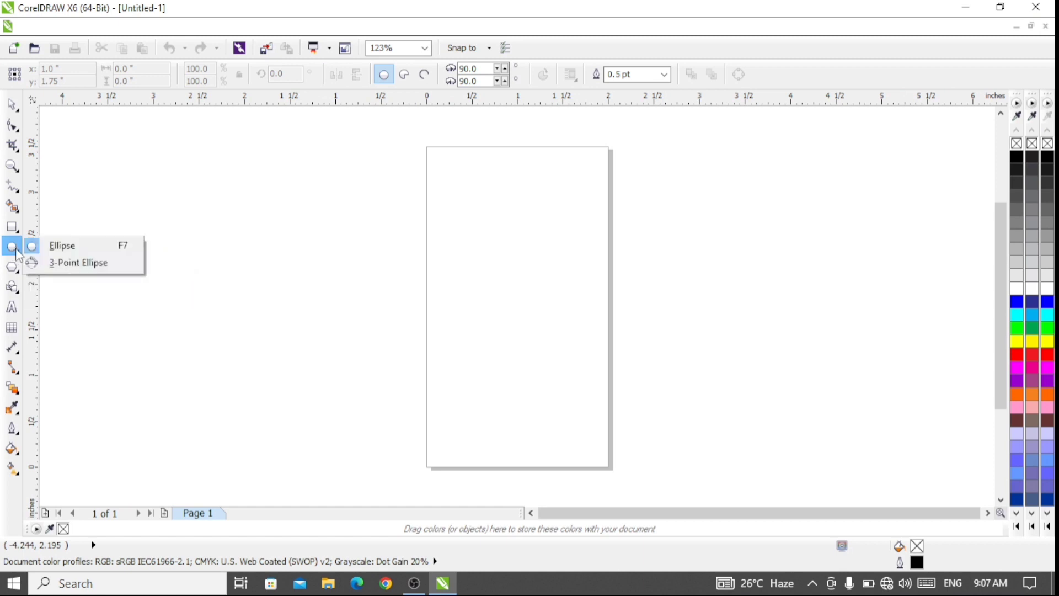
pyautogui.click(18, 255)
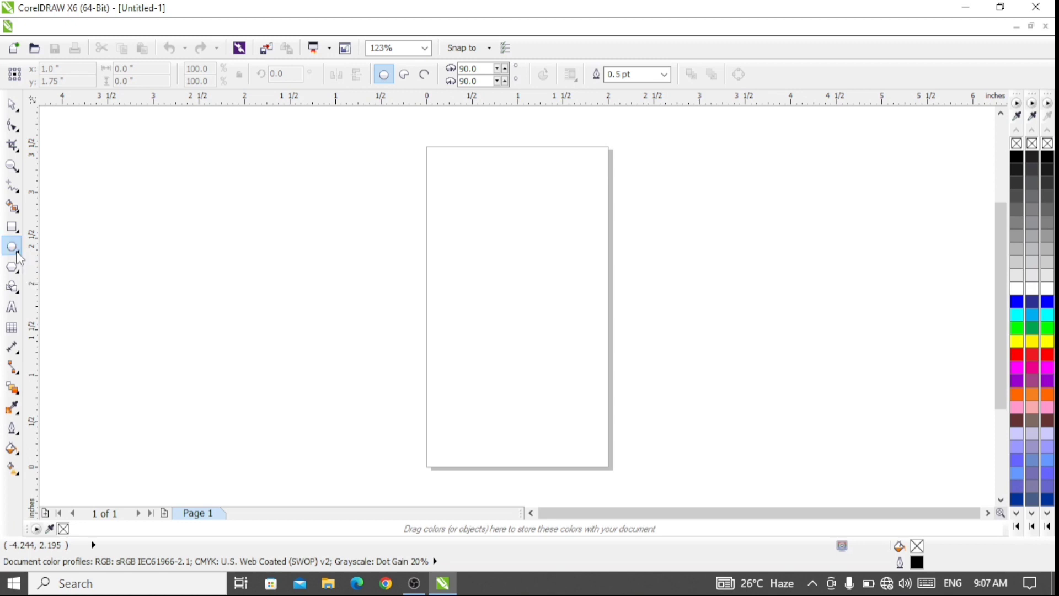
pyautogui.click(19, 274)
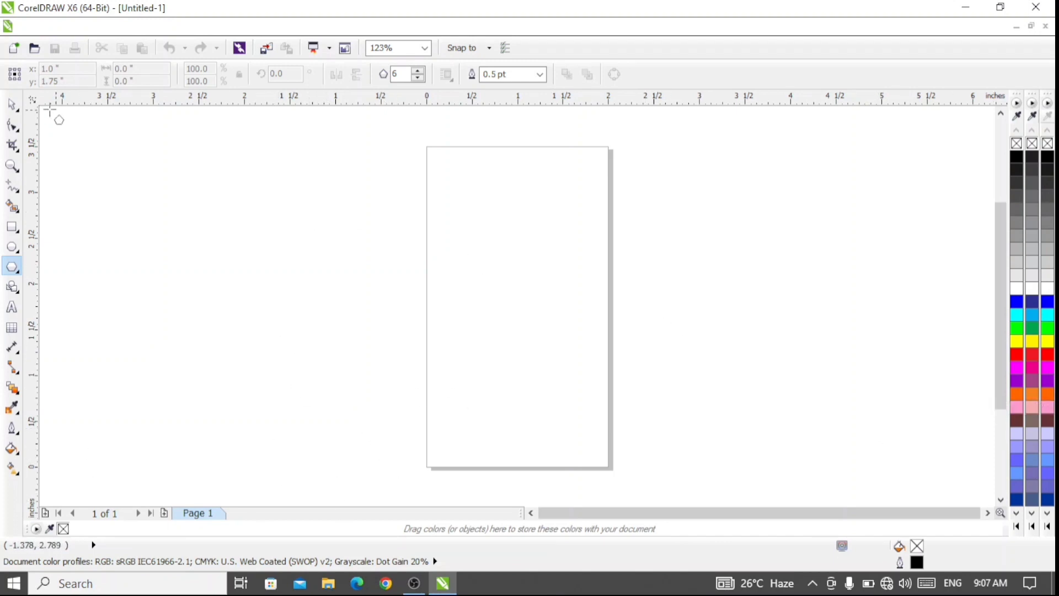
# Draw a rectangle about 1.86 by 1.18 inches beside the page's left edge and fill it with red.
pyautogui.click(12, 226)
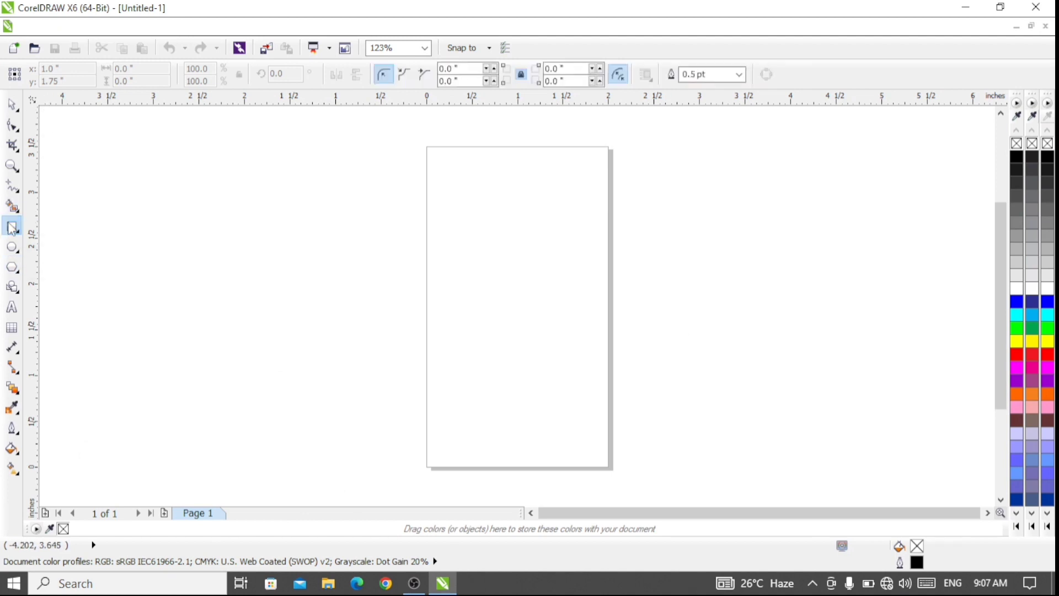
pyautogui.moveTo(133, 174); pyautogui.dragTo(302, 282)
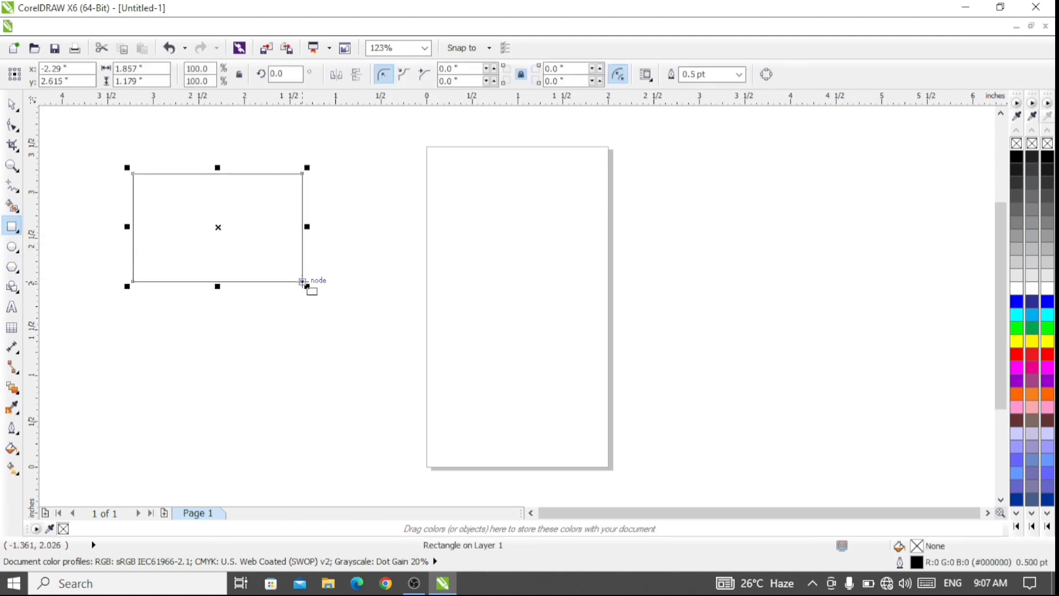
pyautogui.click(18, 102)
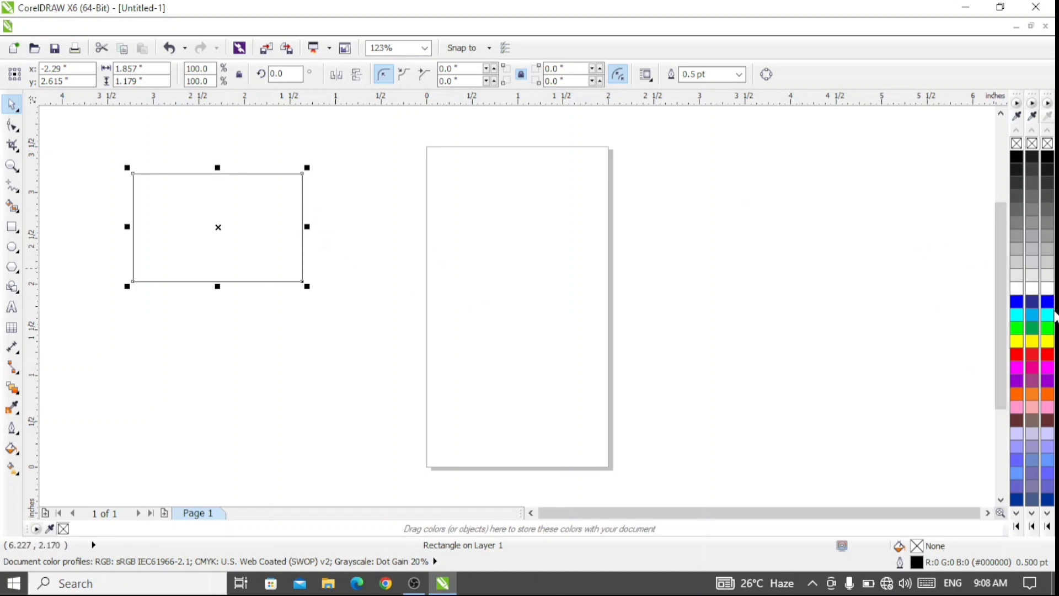
pyautogui.click(1048, 354)
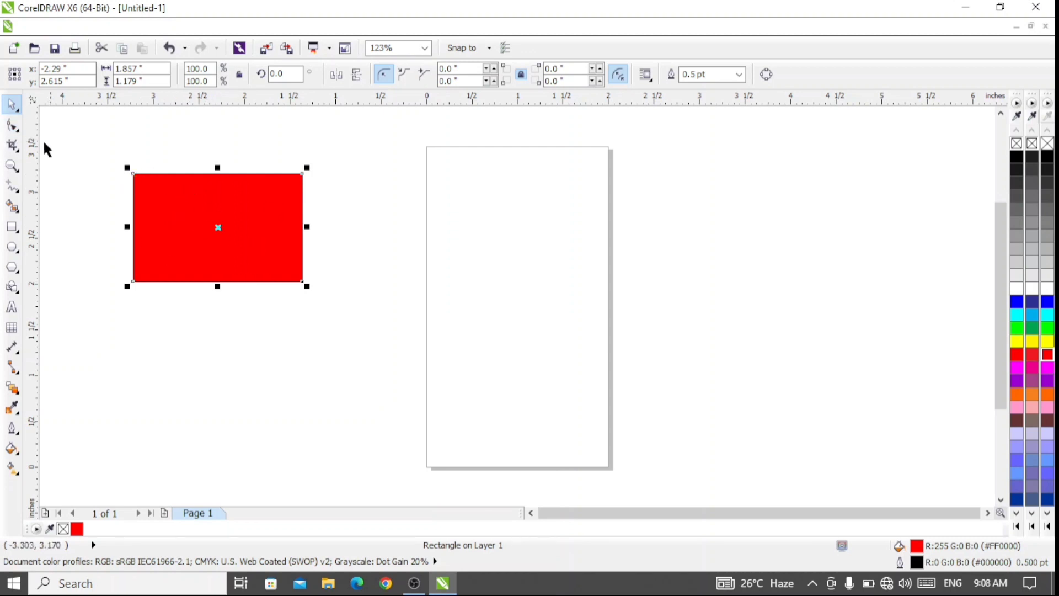
# Convert the red rectangle to curves and delete its upper-left node to form a right triangle.
pyautogui.click(14, 125)
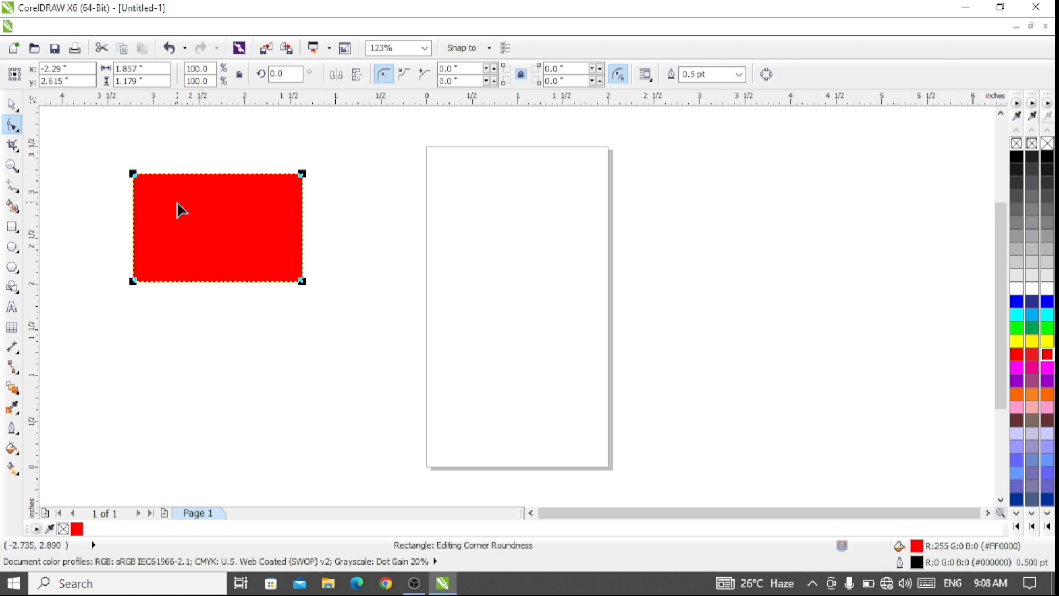
pyautogui.click(766, 74)
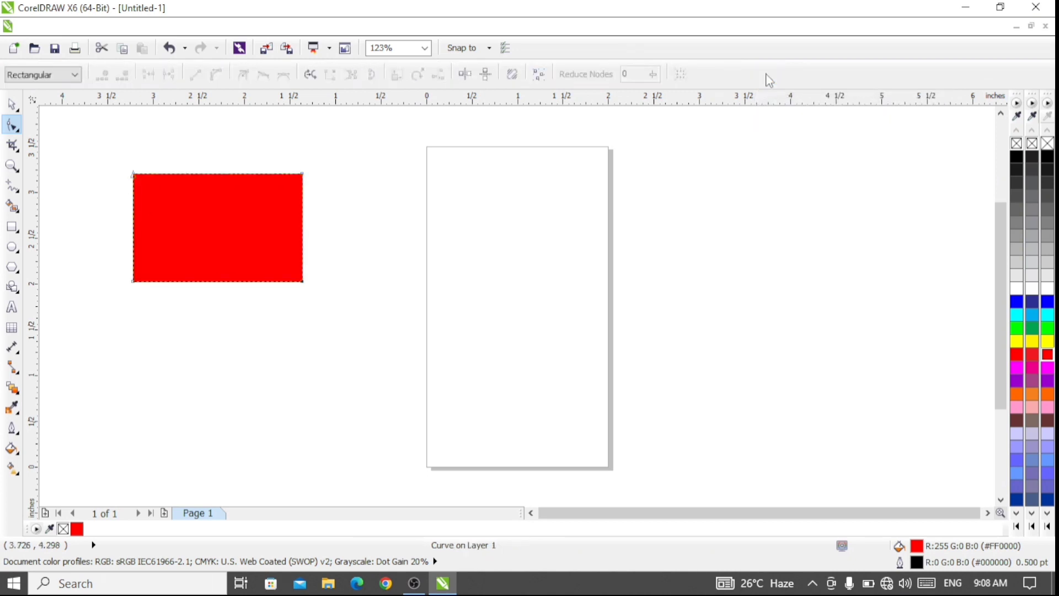
pyautogui.click(134, 174)
pyautogui.press('Delete')
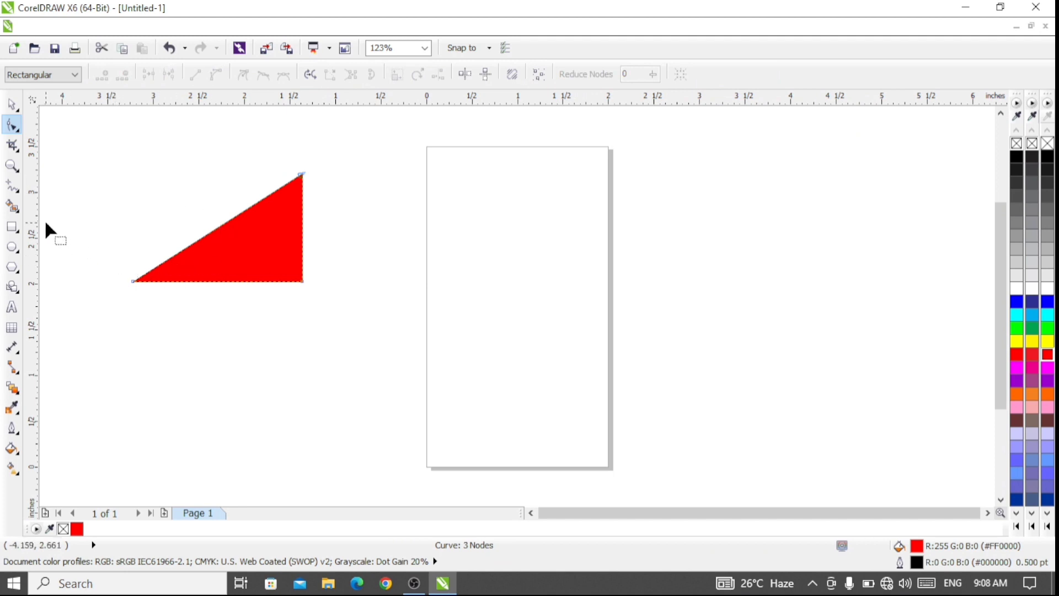
# Mirror a duplicate of the red triangle vertically and horizontally, and fit it against the original's diagonal edge to form a rectangle.
pyautogui.click(12, 104)
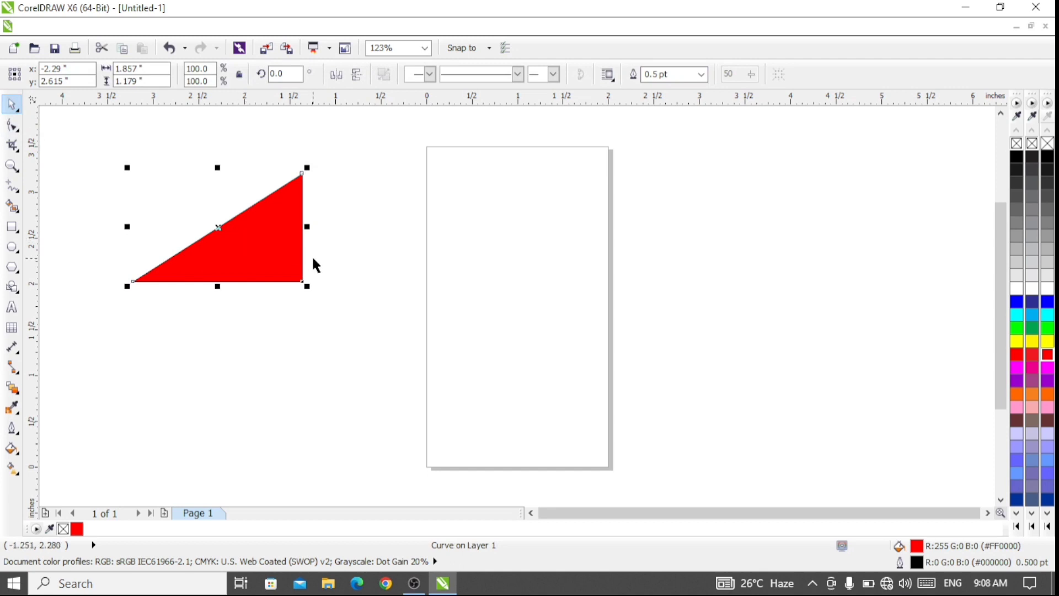
pyautogui.hotkey('ctrl', 'd')
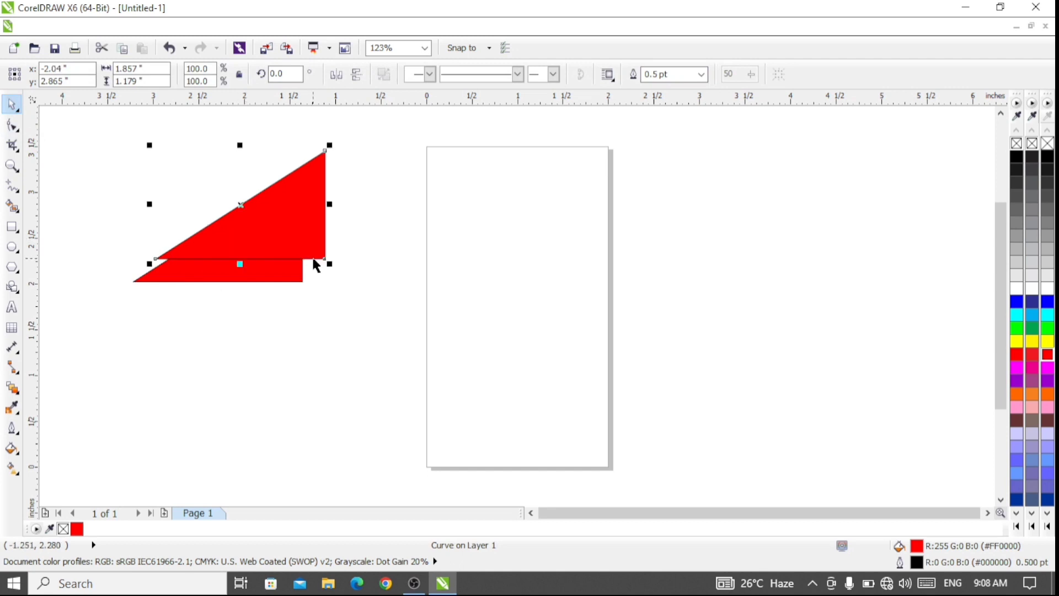
pyautogui.click(358, 76)
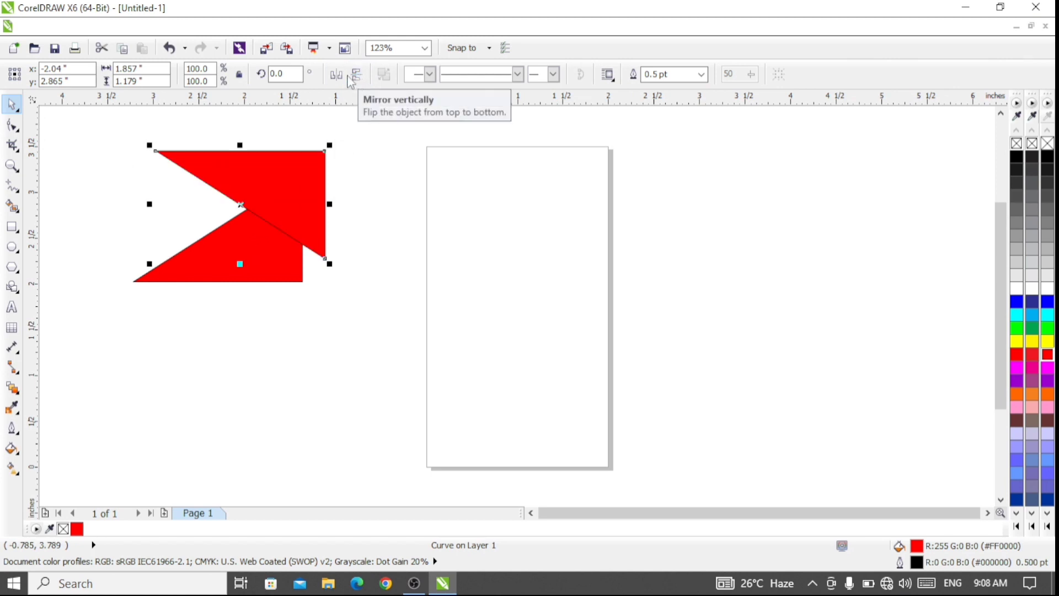
pyautogui.click(337, 74)
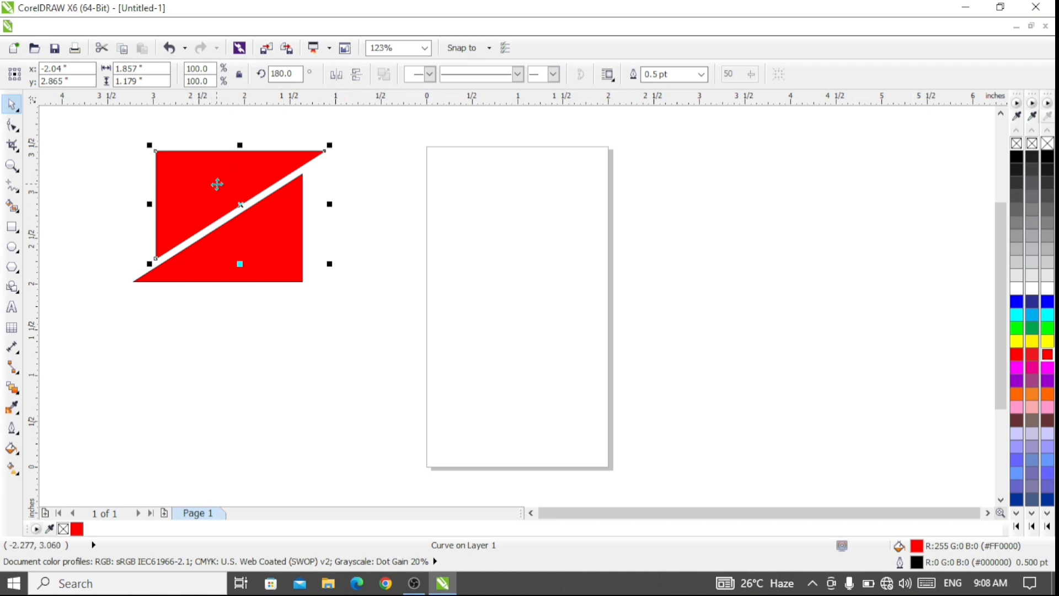
pyautogui.moveTo(216, 184); pyautogui.dragTo(193, 205)
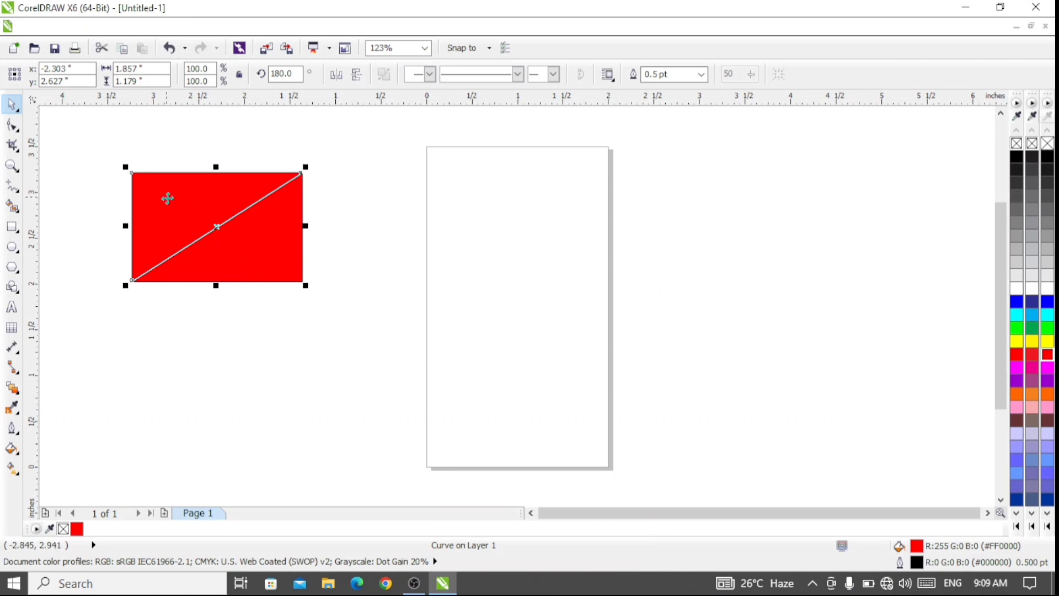
pyautogui.click(322, 351)
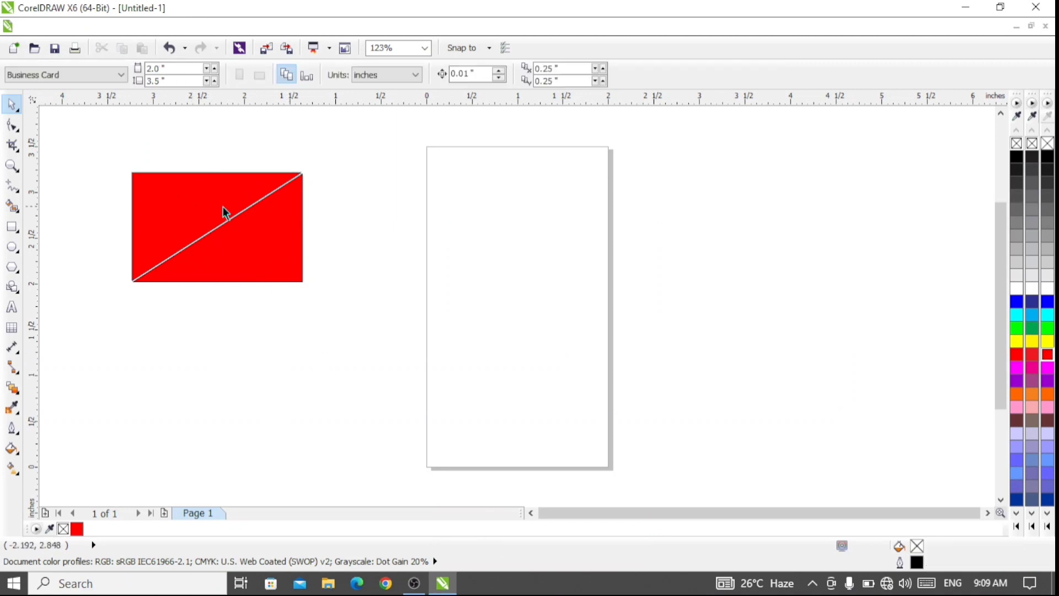
# Select the upper-left red triangle.
pyautogui.click(221, 206)
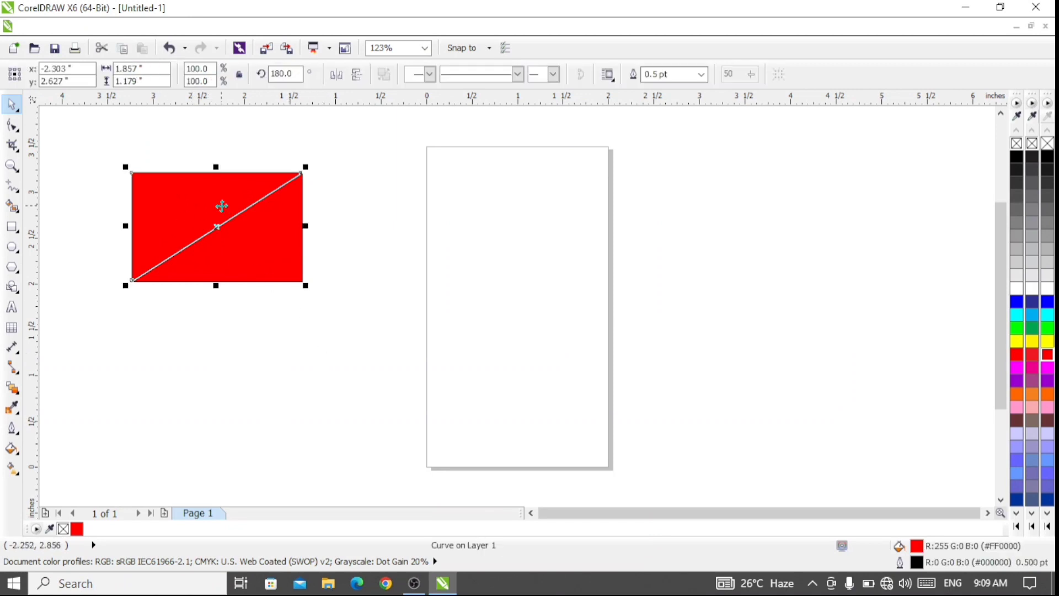